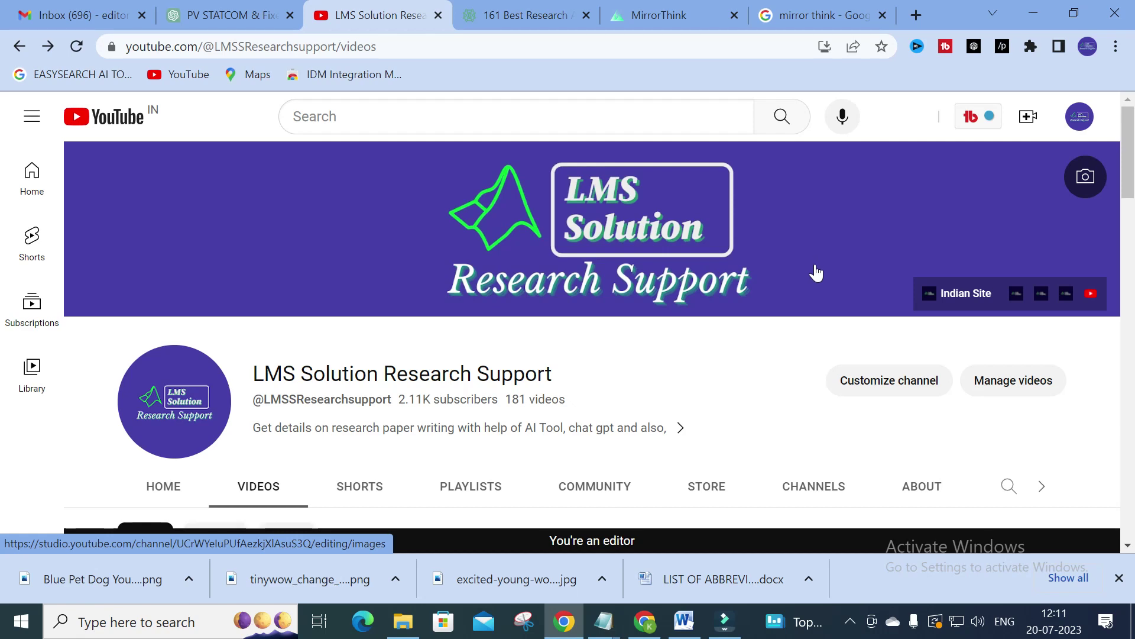
Switch to MirrorThink and run a Find papers query for "multiport converters".
click(828, 11)
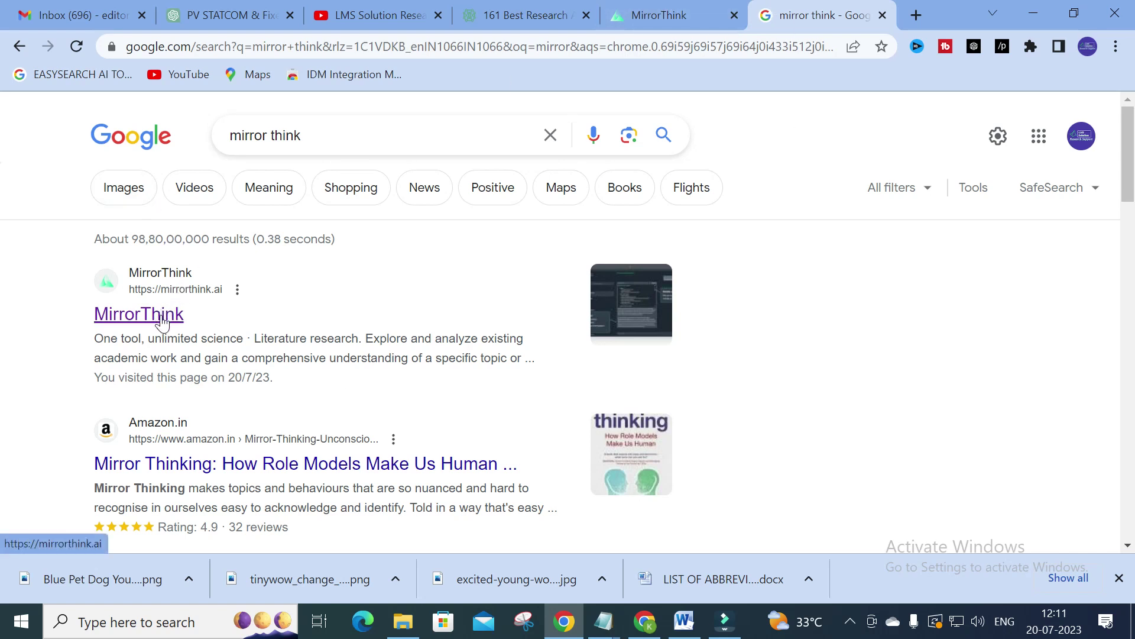
click(675, 14)
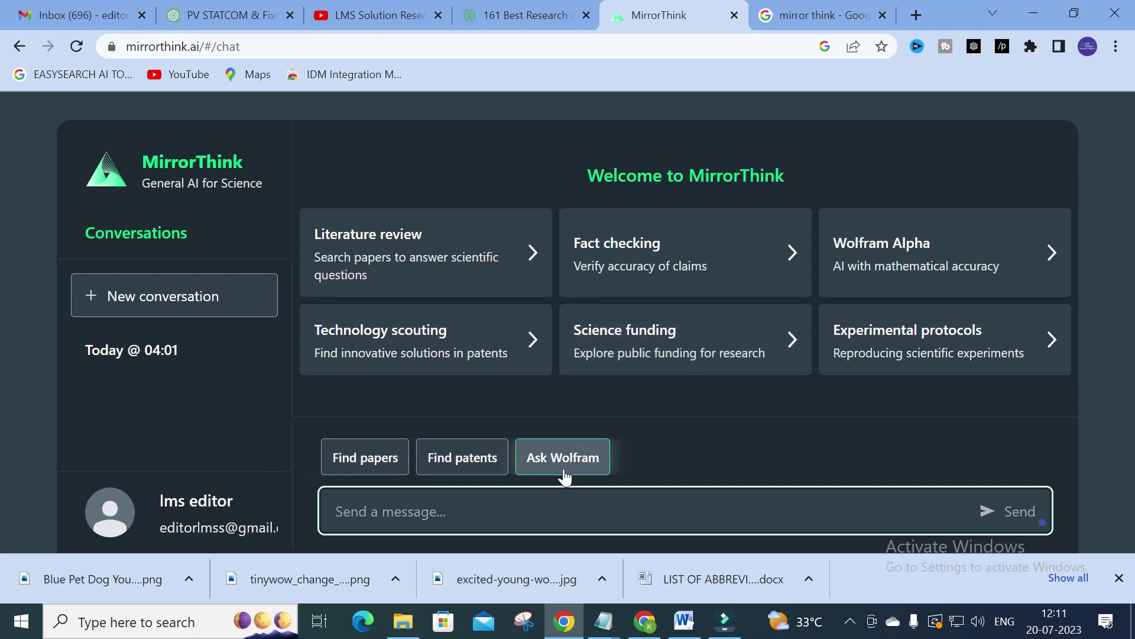
click(382, 470)
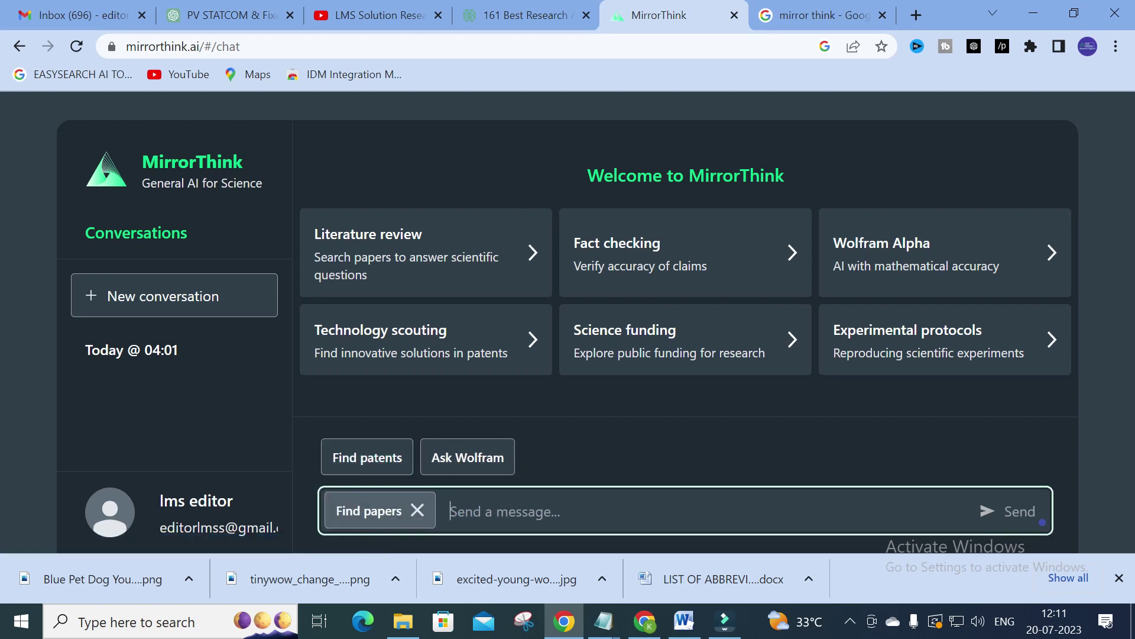
text(multiport)
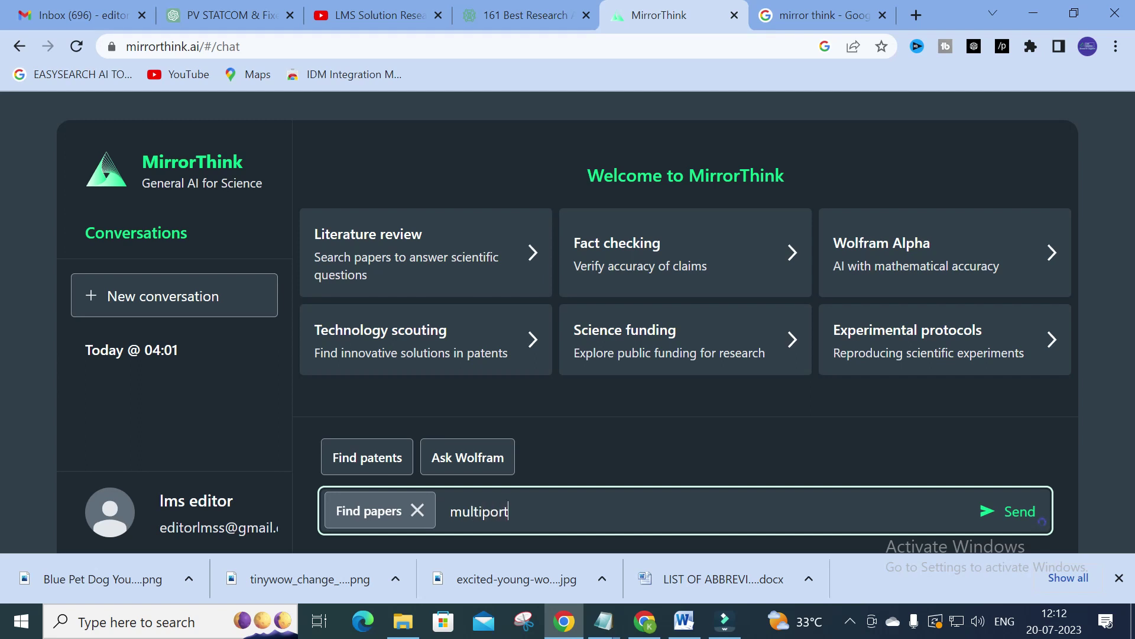
text( converters)
click(1030, 514)
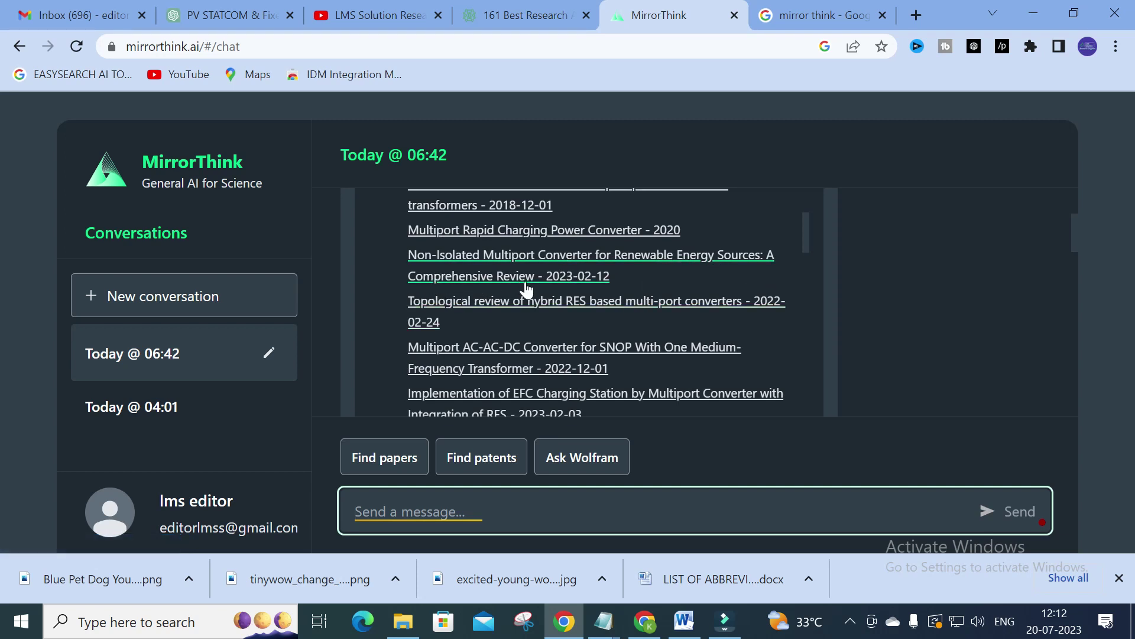
Open the paper "Non-Isolated Multiport Converter for Renewable Energy Sources: A Comprehensive Review", skim its abstract and introduction, and return to MirrorThink.
click(450, 261)
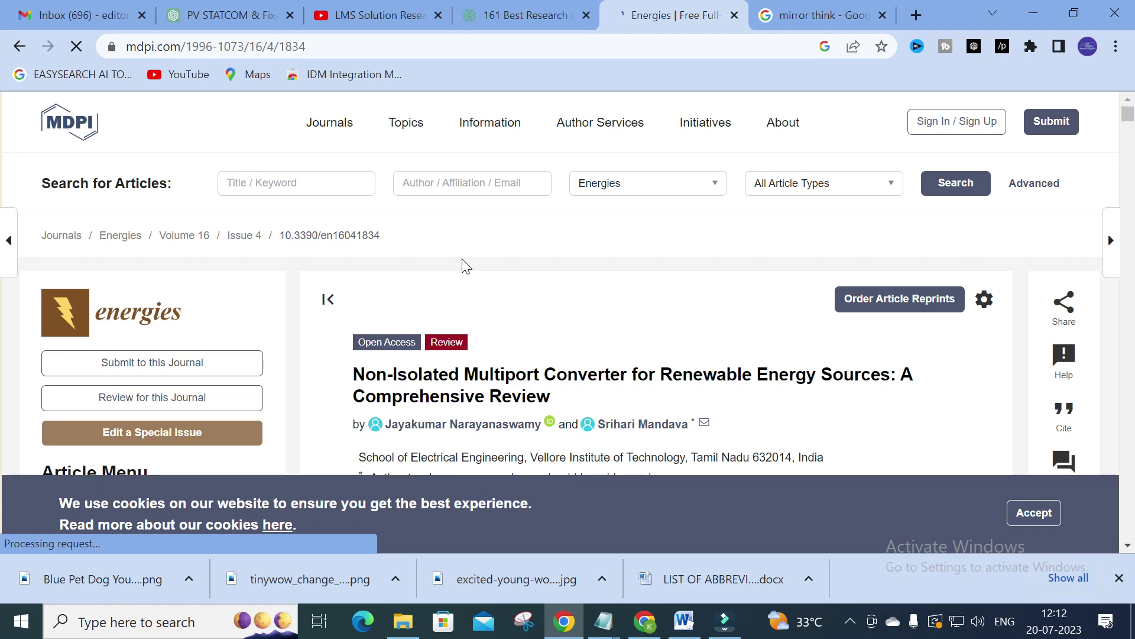
scroll(465, 266, down, 1)
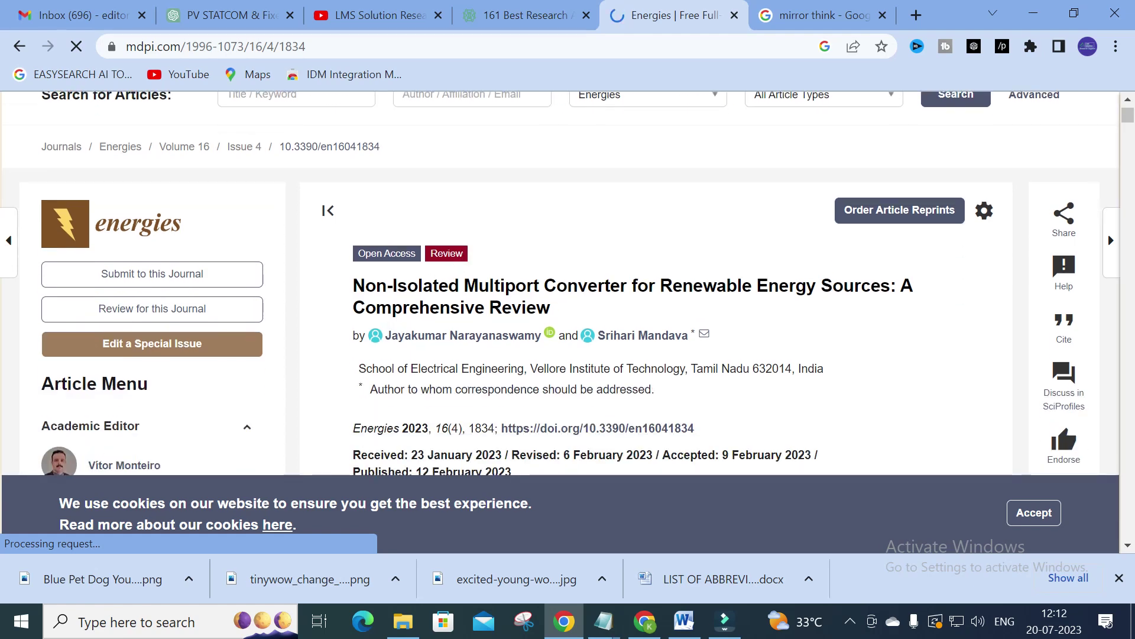
scroll(608, 302, down, 3)
scroll(608, 302, up, 5)
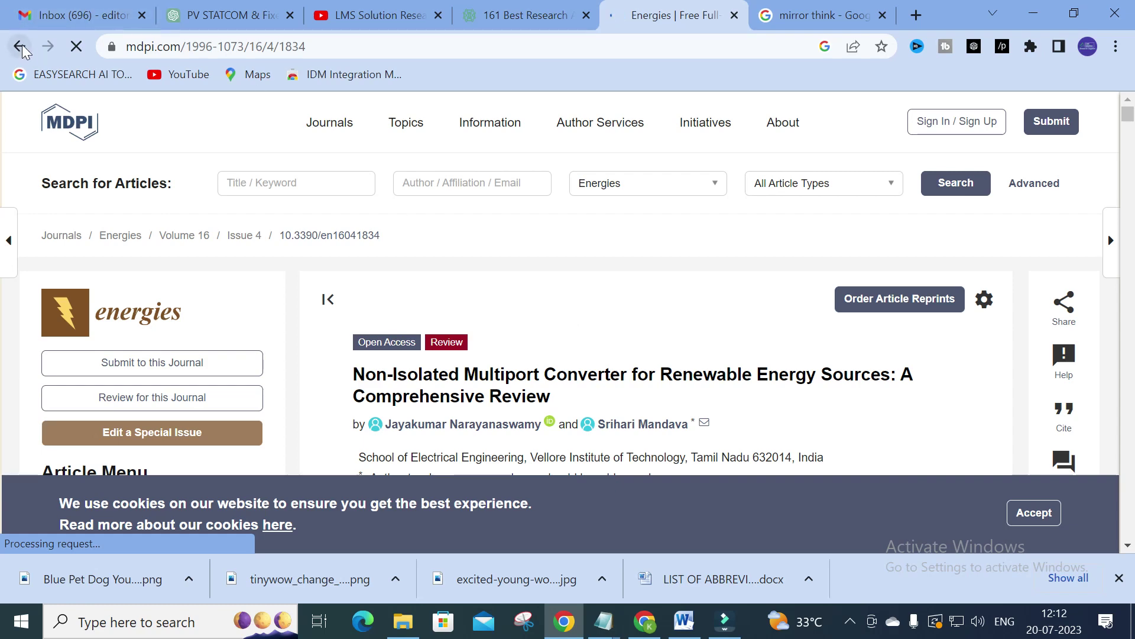
scroll(1065, 351, down, 15)
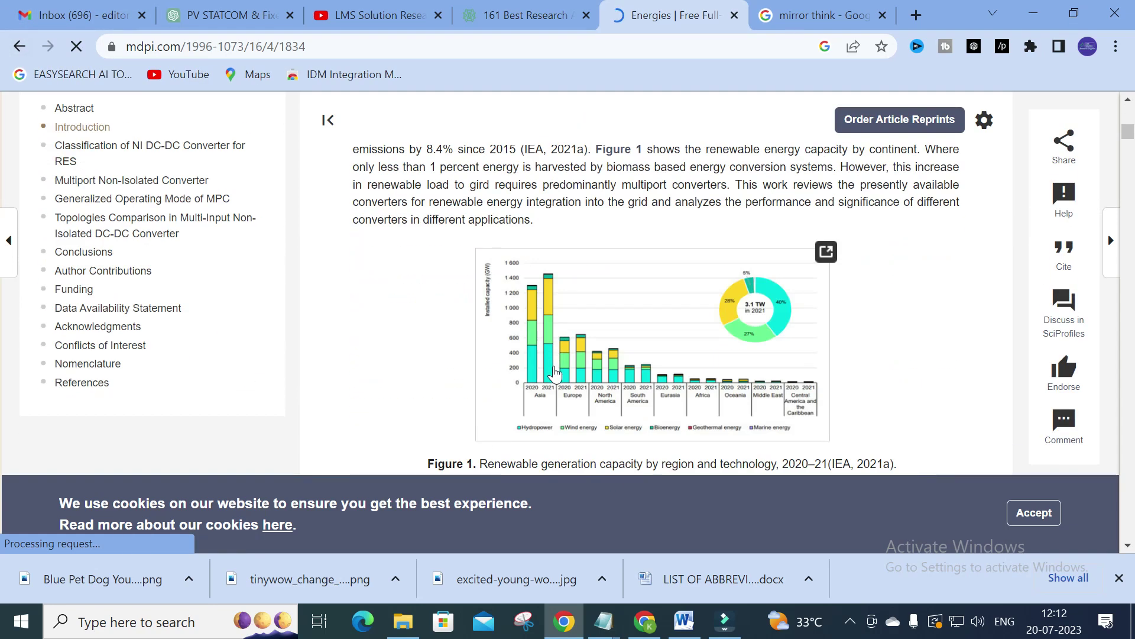
scroll(1066, 351, up, 8)
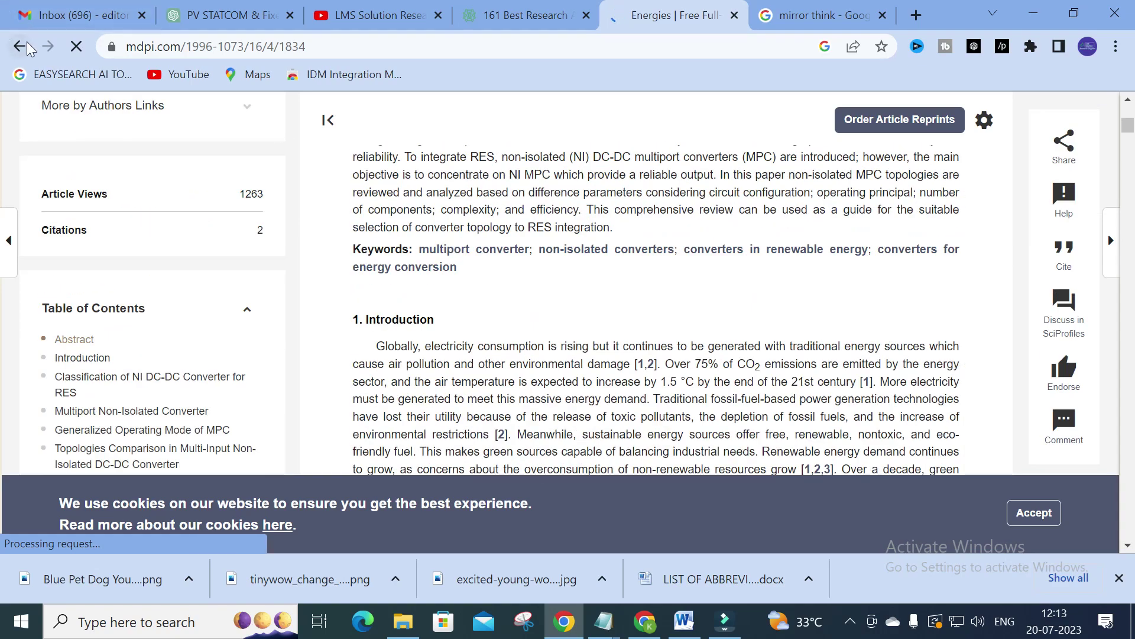
click(22, 47)
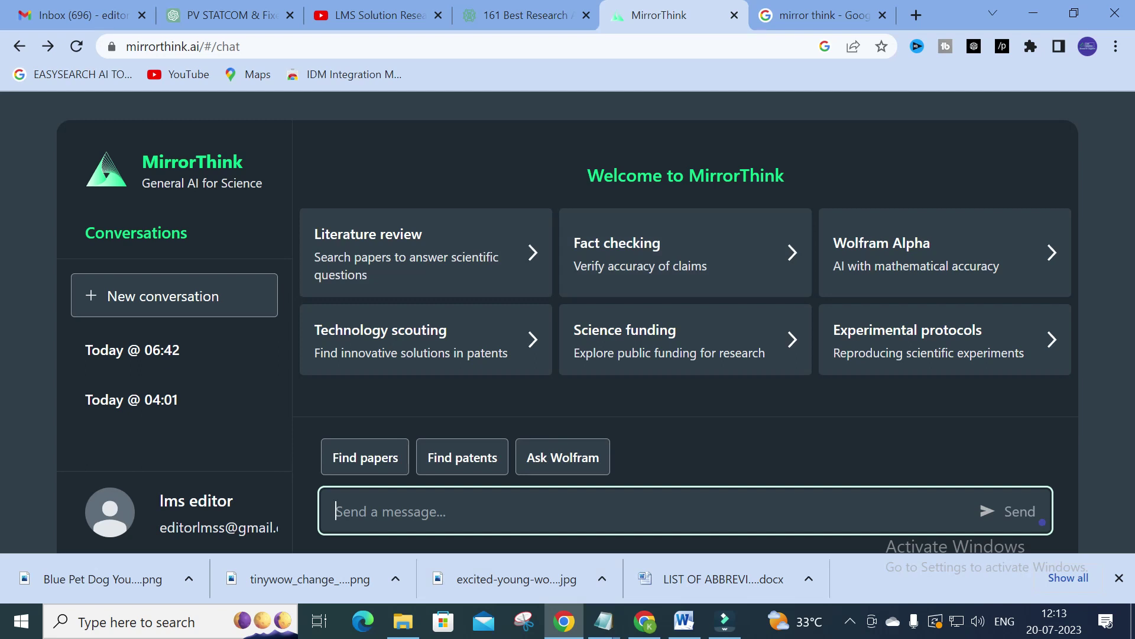
Run the Literature review example prompt on topological insulators and stop the answer's generation.
click(363, 263)
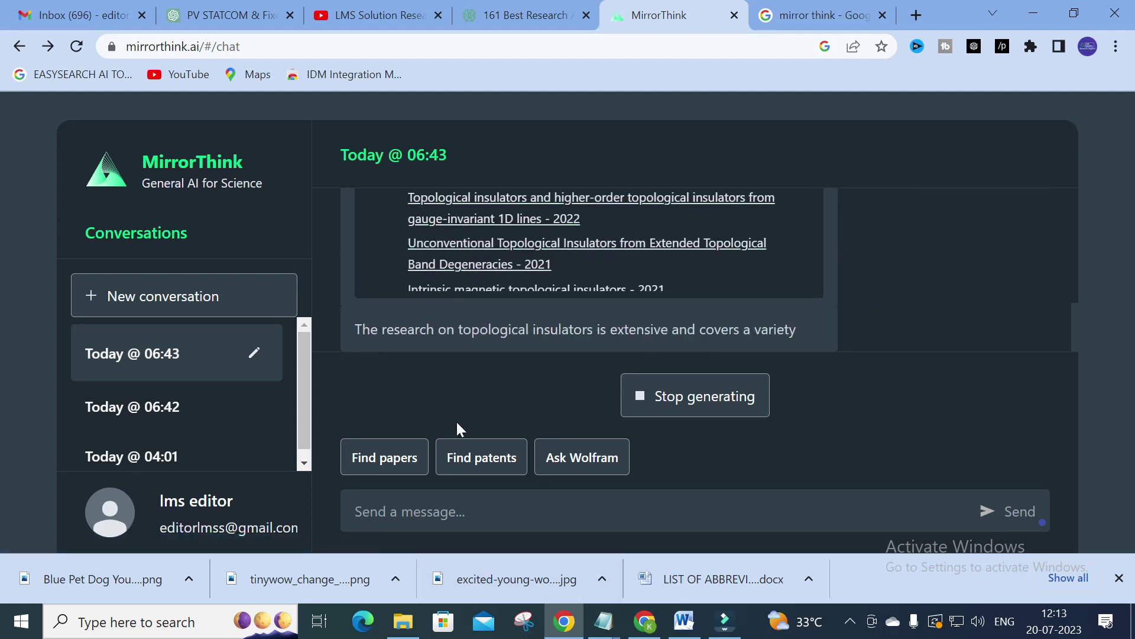
scroll(480, 243, up, 10)
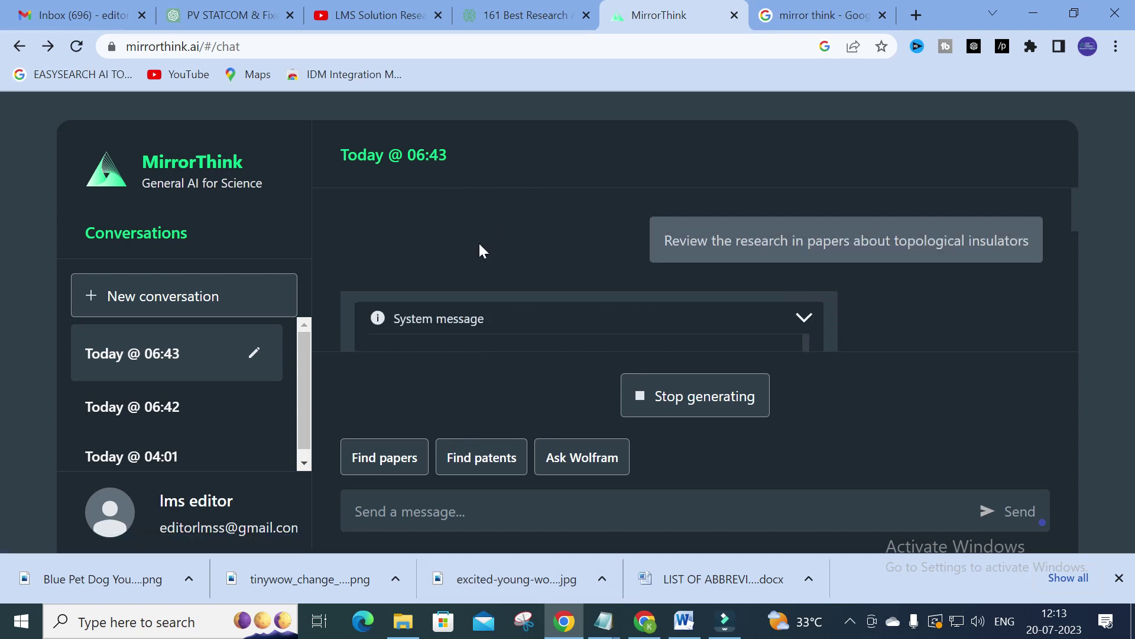
click(712, 397)
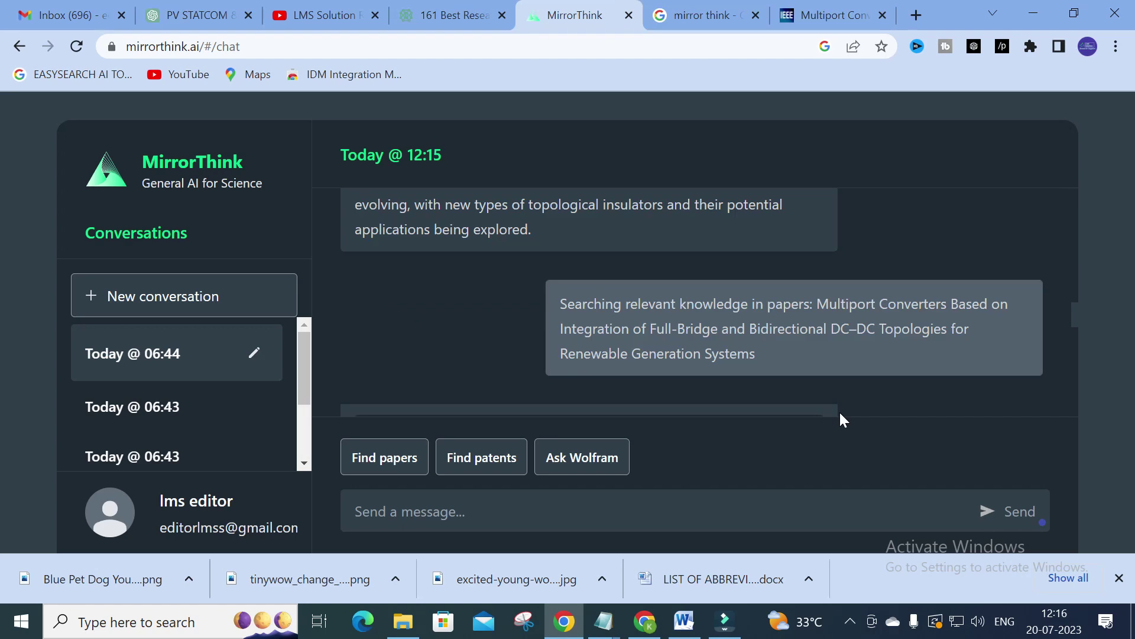
Check the IEEE Xplore page of the full-bridge and bidirectional DC–DC multiport converters paper and return to the MirrorThink conversation.
click(834, 15)
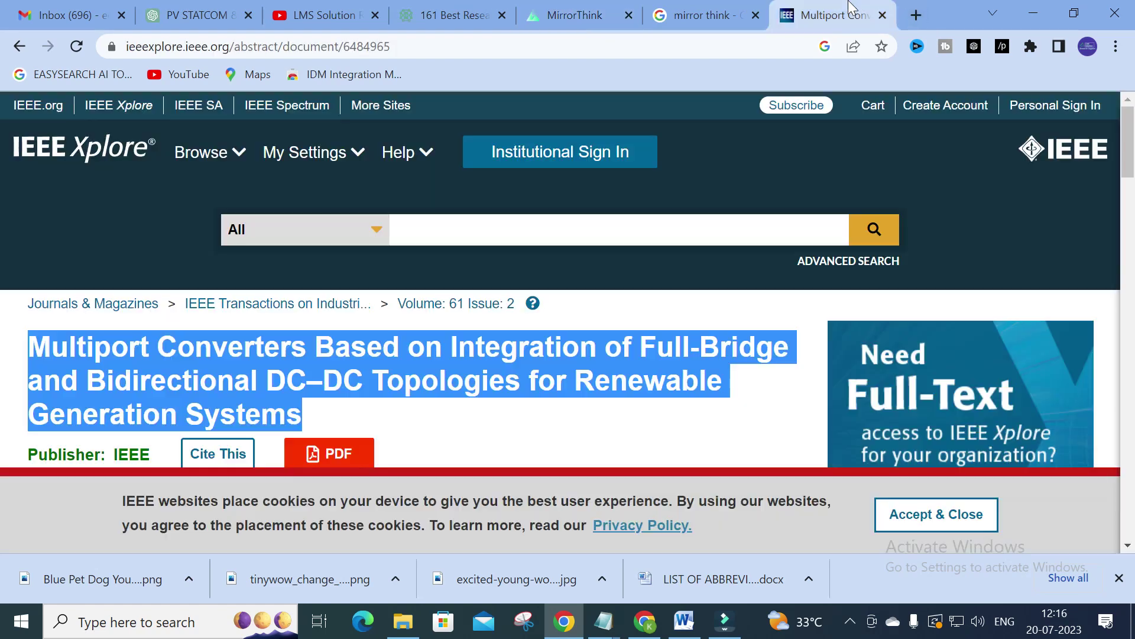
scroll(32, 271, down, 1)
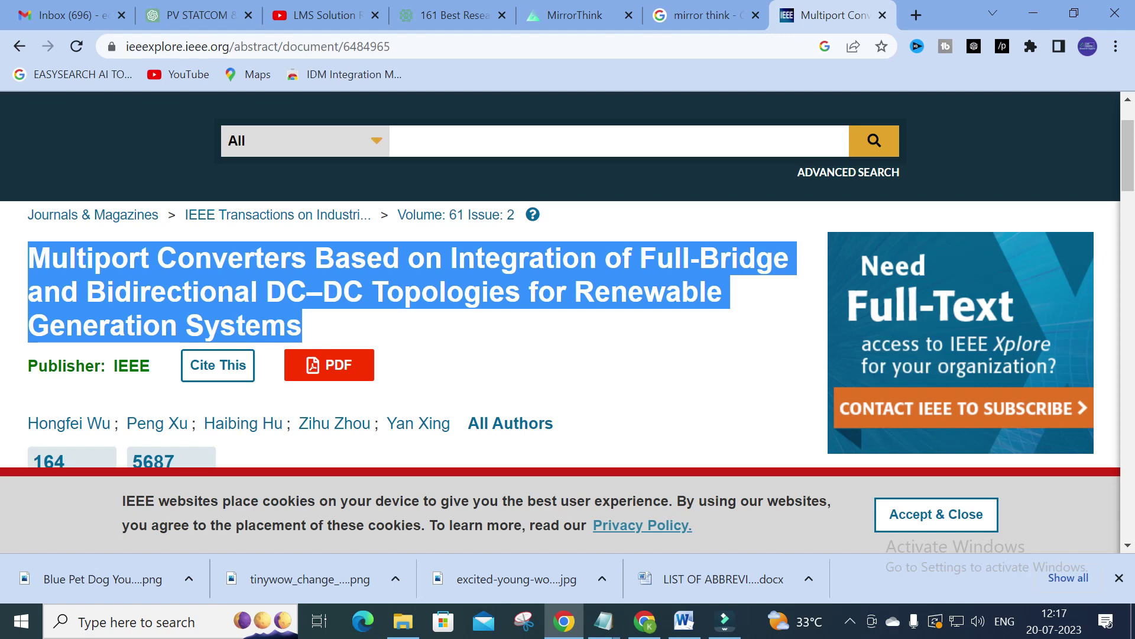
click(698, 13)
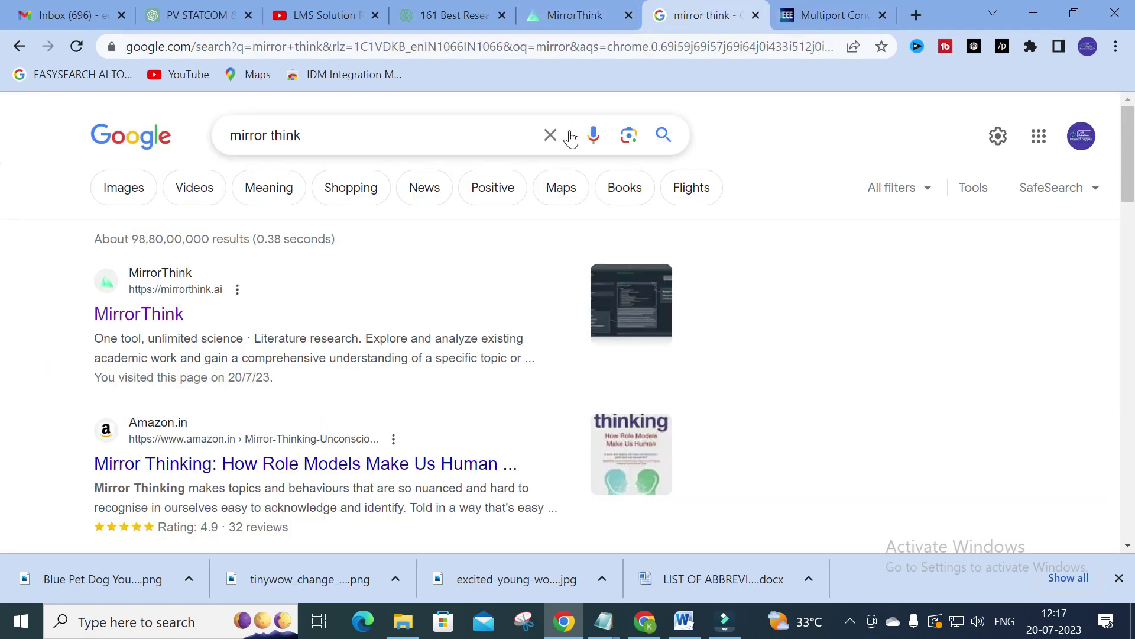
click(573, 16)
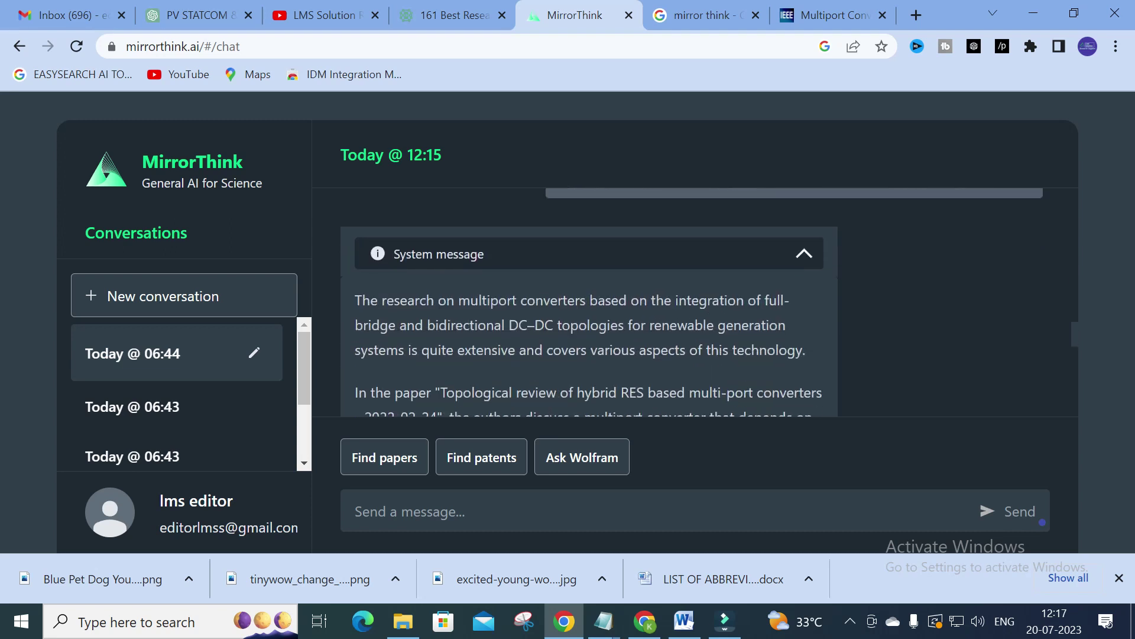
Read the answer on full-bridge and bidirectional DC–DC multiport converters, highlighting the passages on the individual papers it cites.
scroll(544, 262, down, 2)
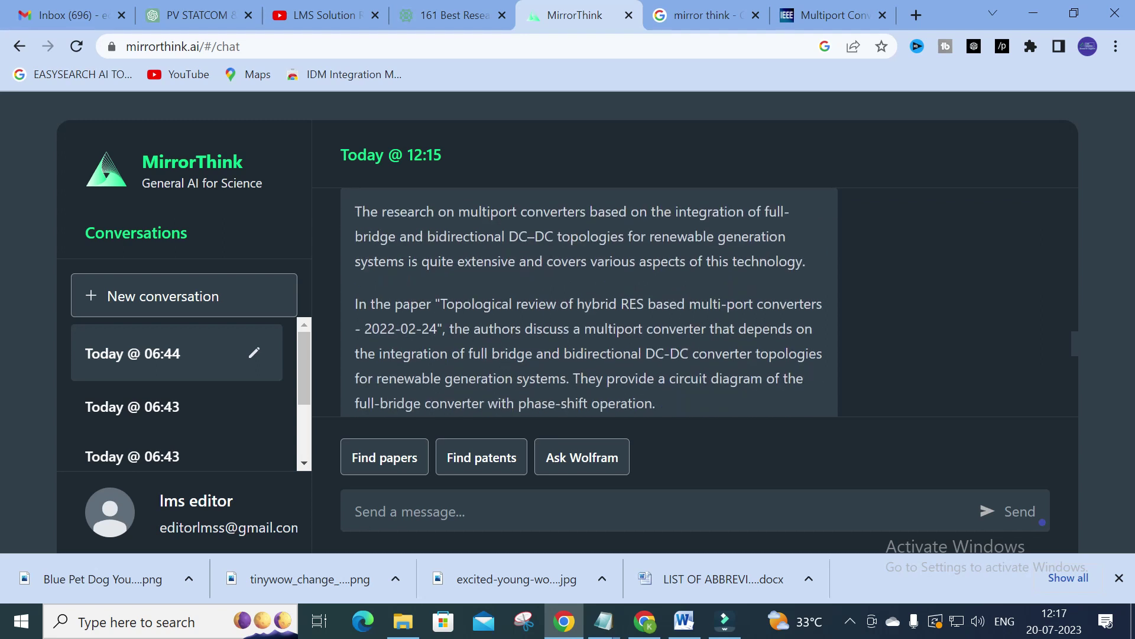
scroll(589, 300, down, 2)
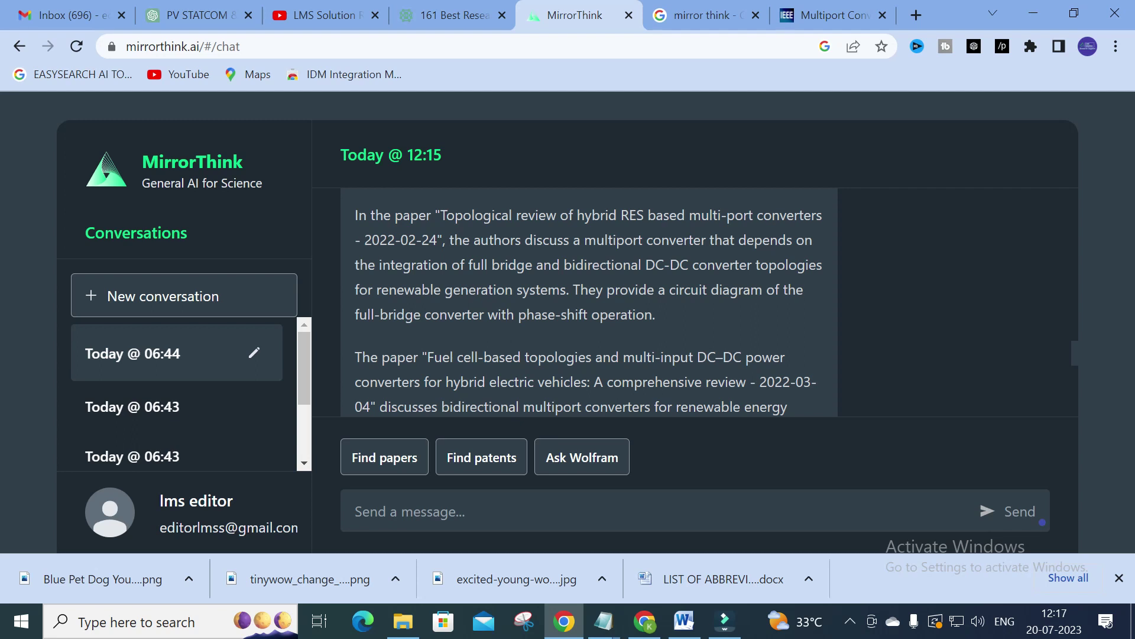
drag(453, 240, 685, 321)
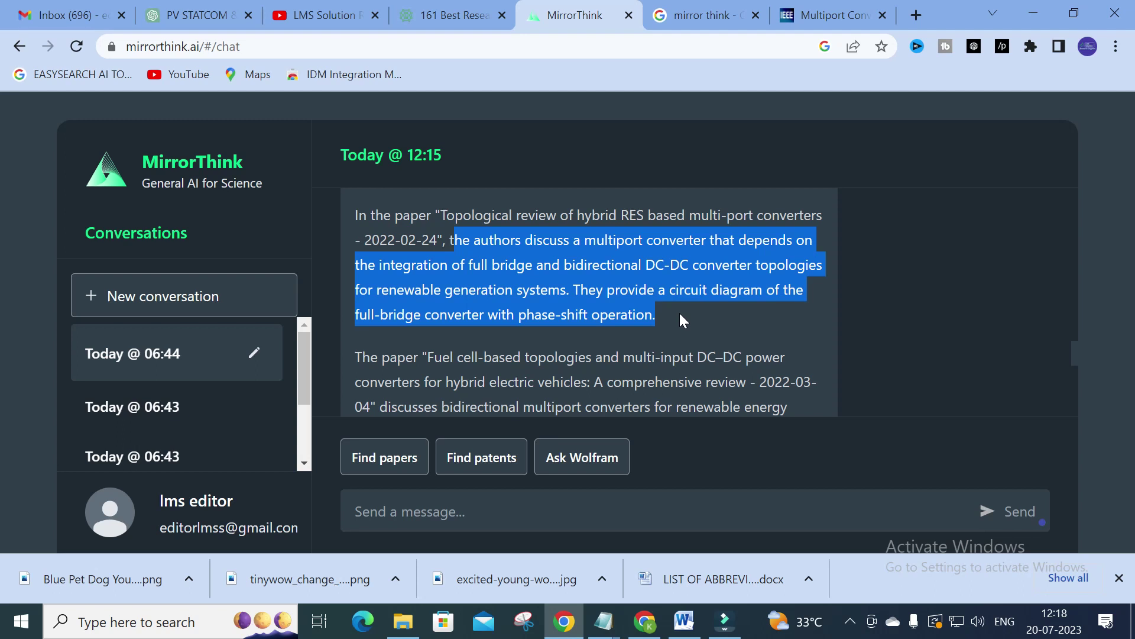
scroll(631, 281, down, 2)
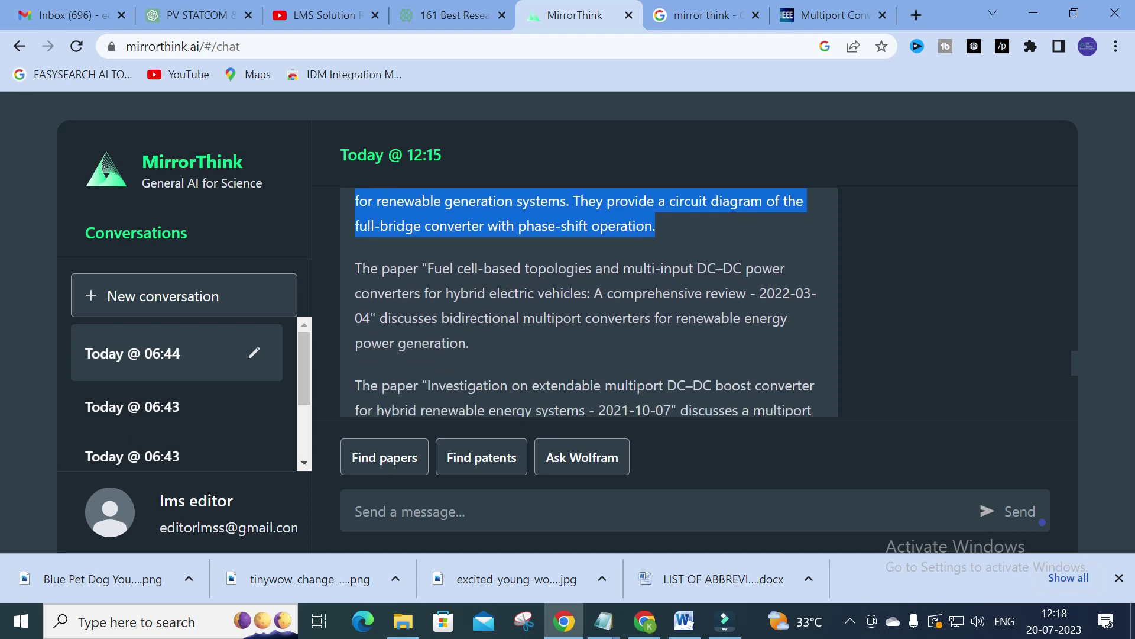
drag(427, 269, 587, 294)
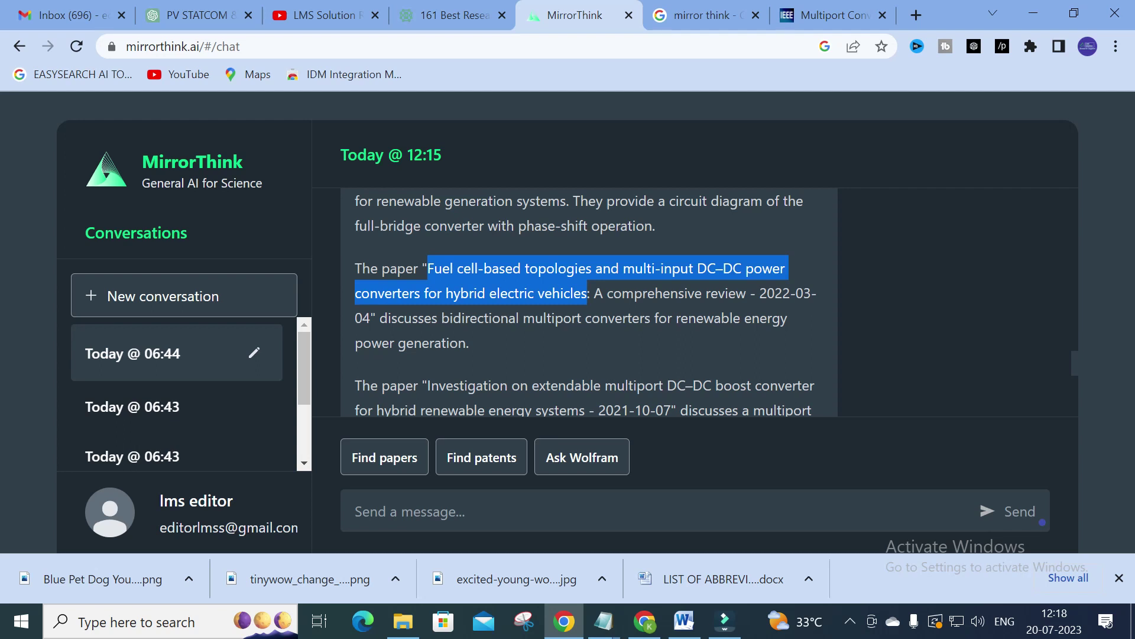
scroll(530, 303, down, 2)
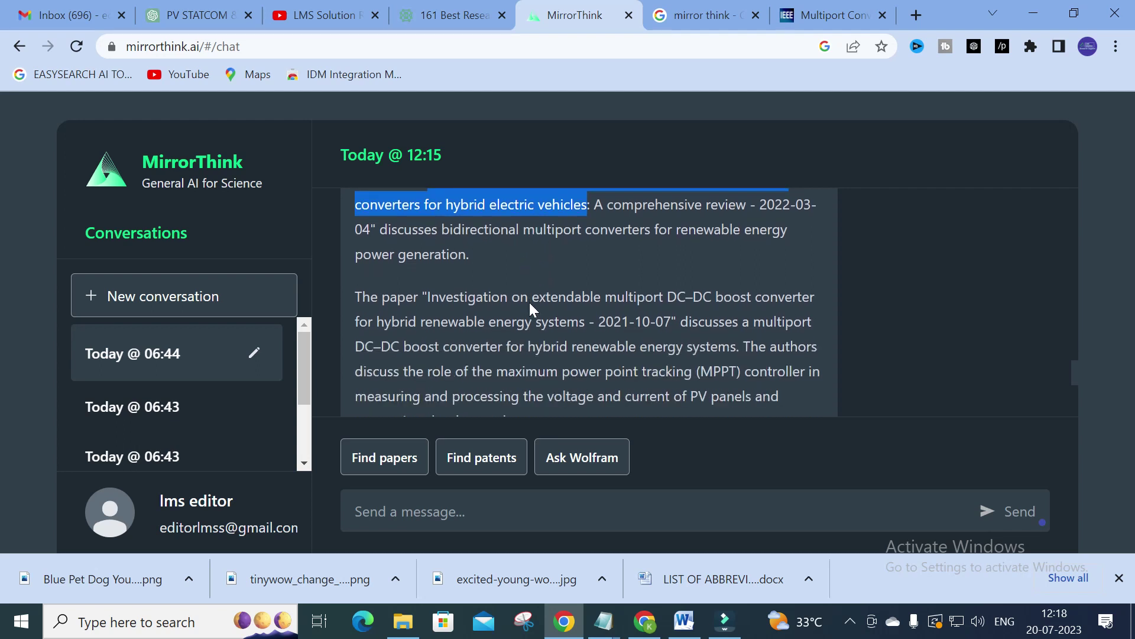
scroll(530, 302, down, 2)
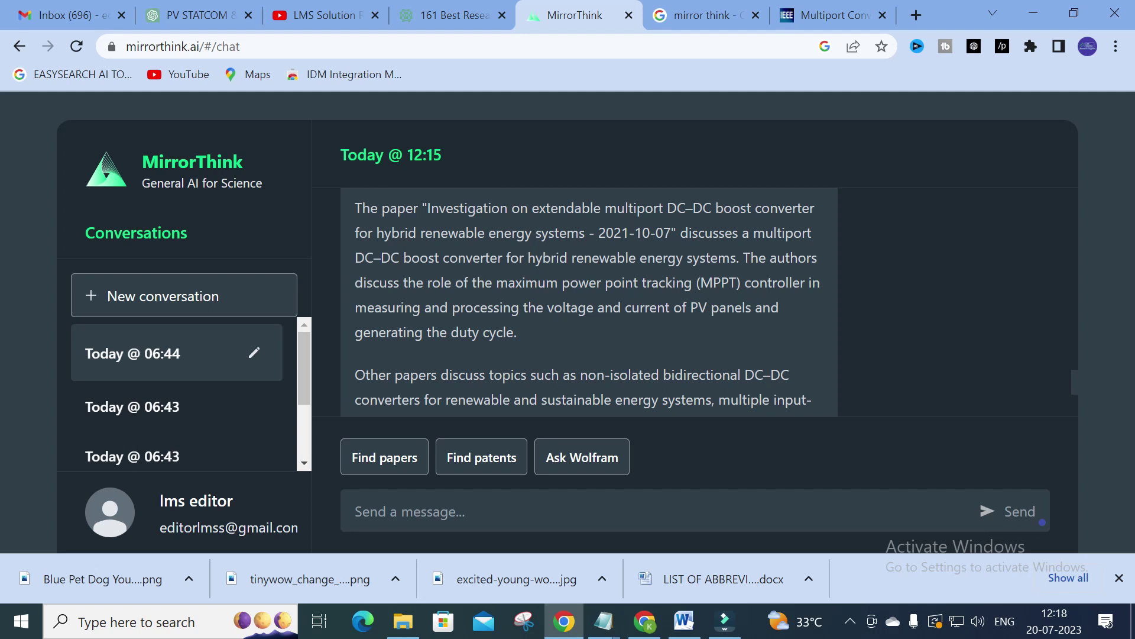
drag(427, 208, 732, 258)
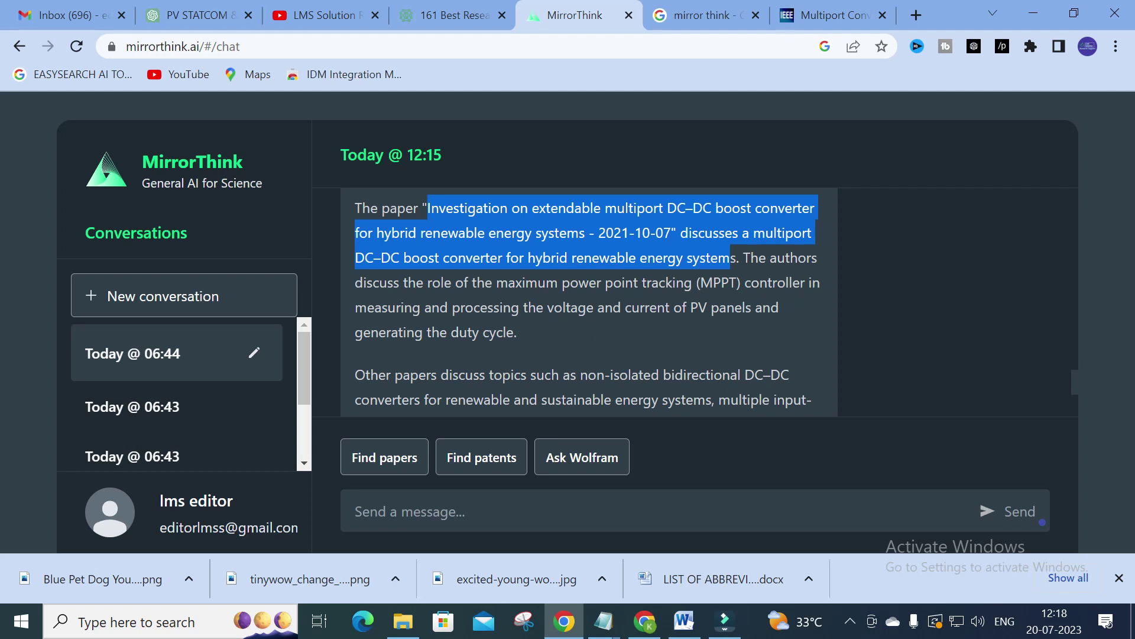
scroll(594, 350, down, 3)
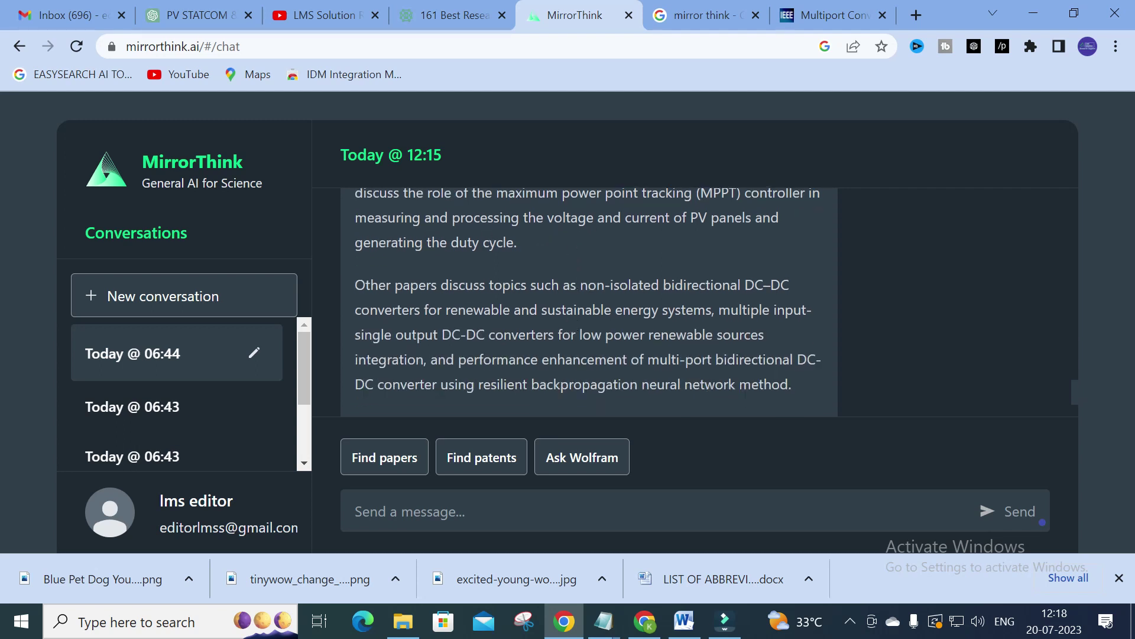
scroll(576, 296, up, 10)
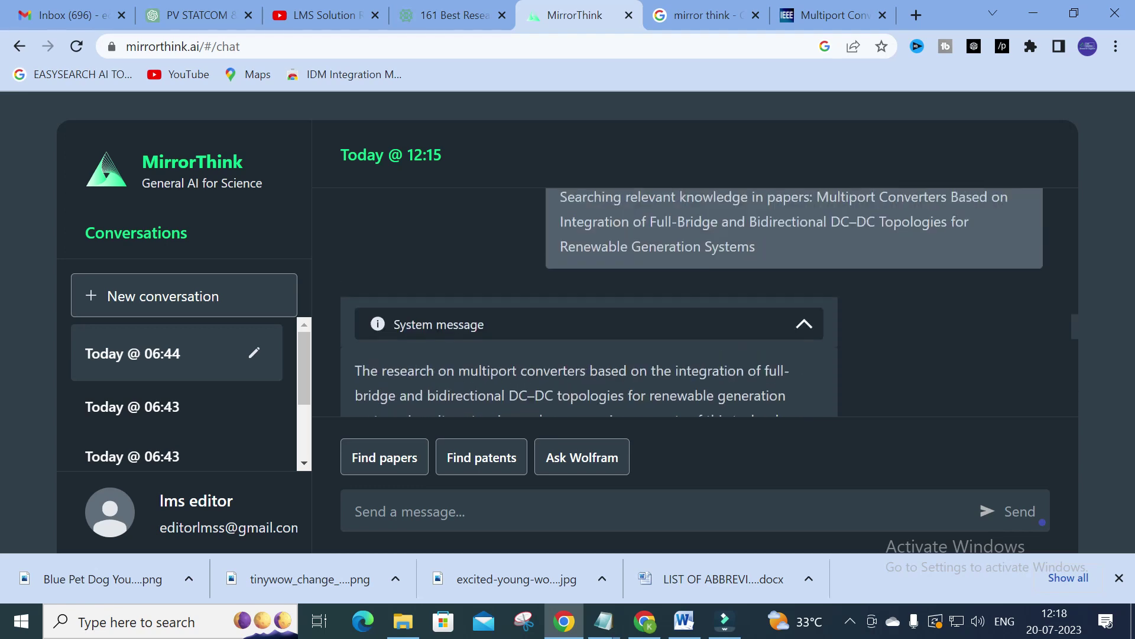
scroll(621, 280, down, 3)
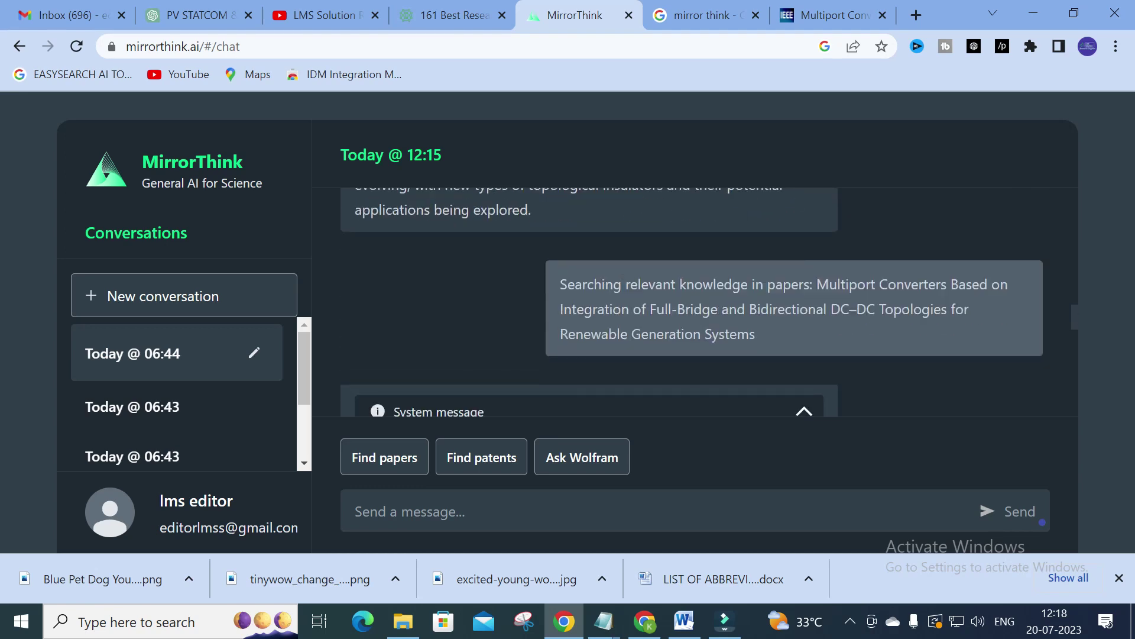
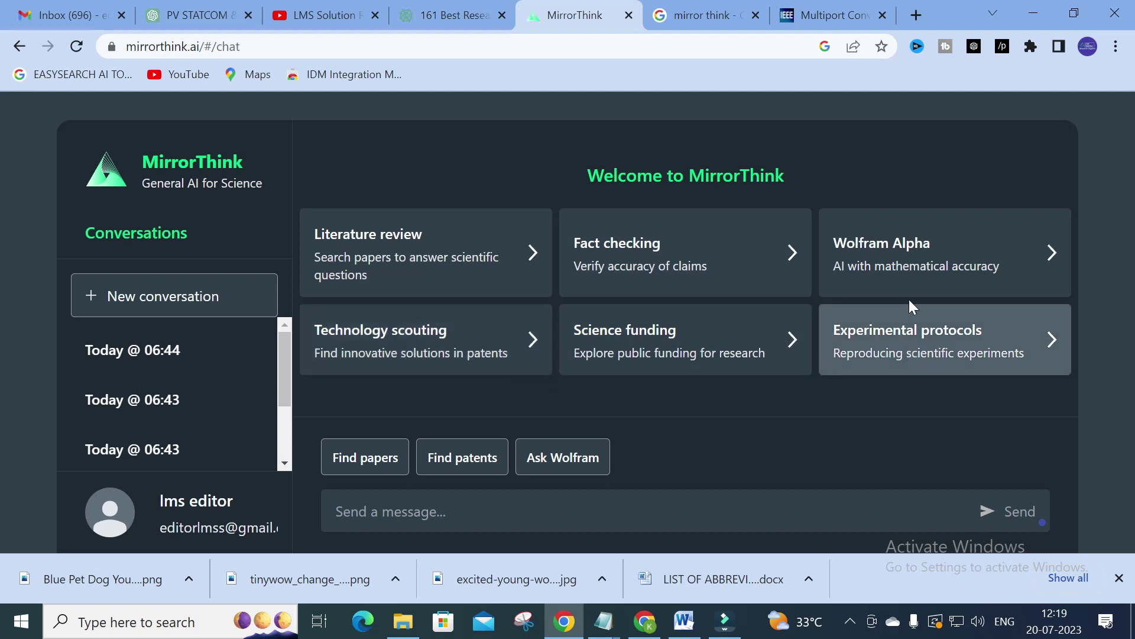
Run the Wolfram Alpha example prompt and leave it by starting a new conversation.
click(962, 275)
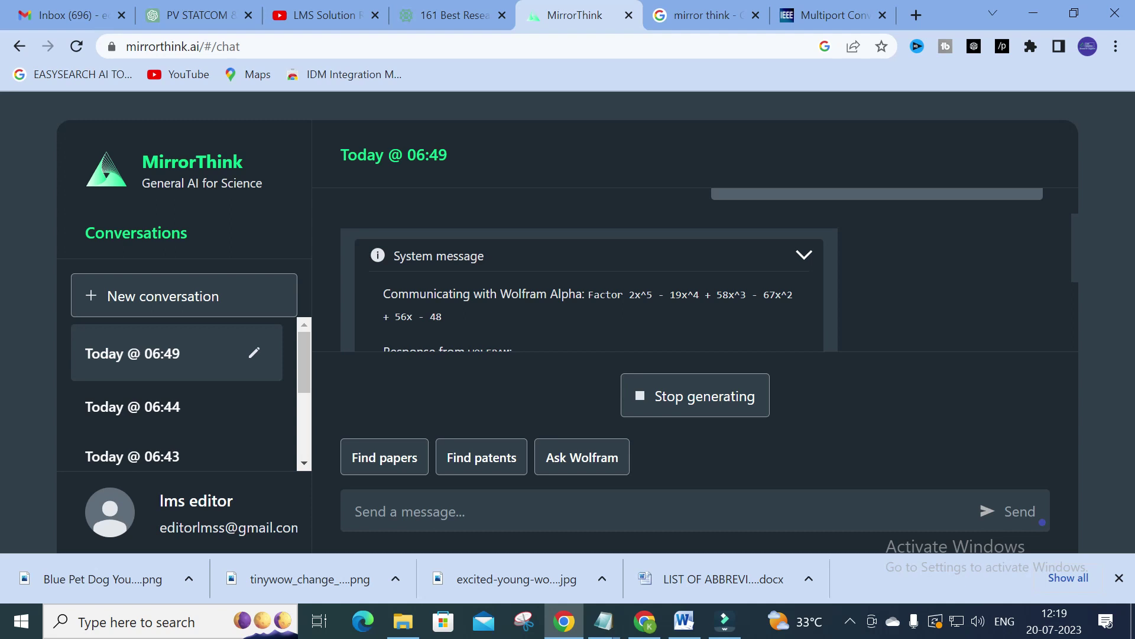
click(200, 300)
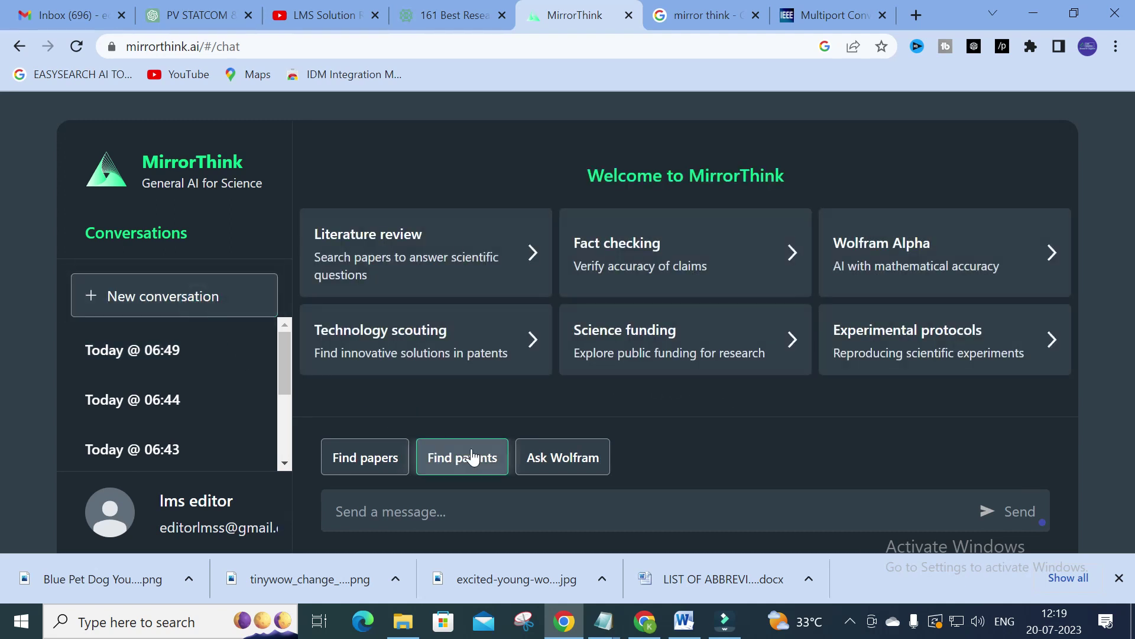
Ask Wolfram to solve 333345*7787899 and highlight its answer before starting a new conversation.
click(542, 459)
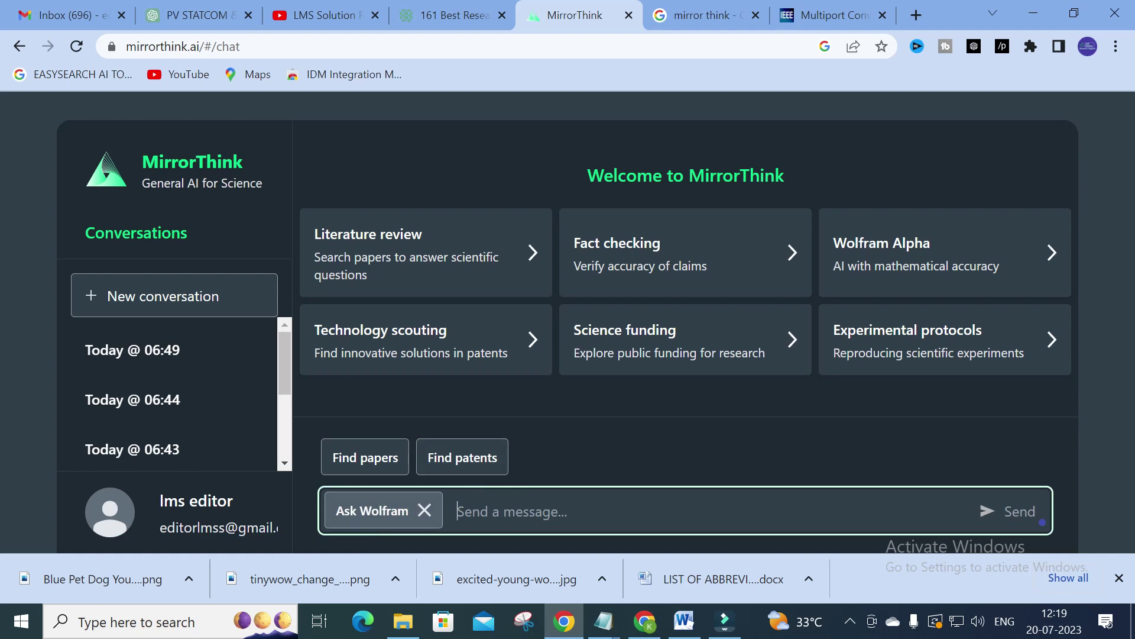
text(solve )
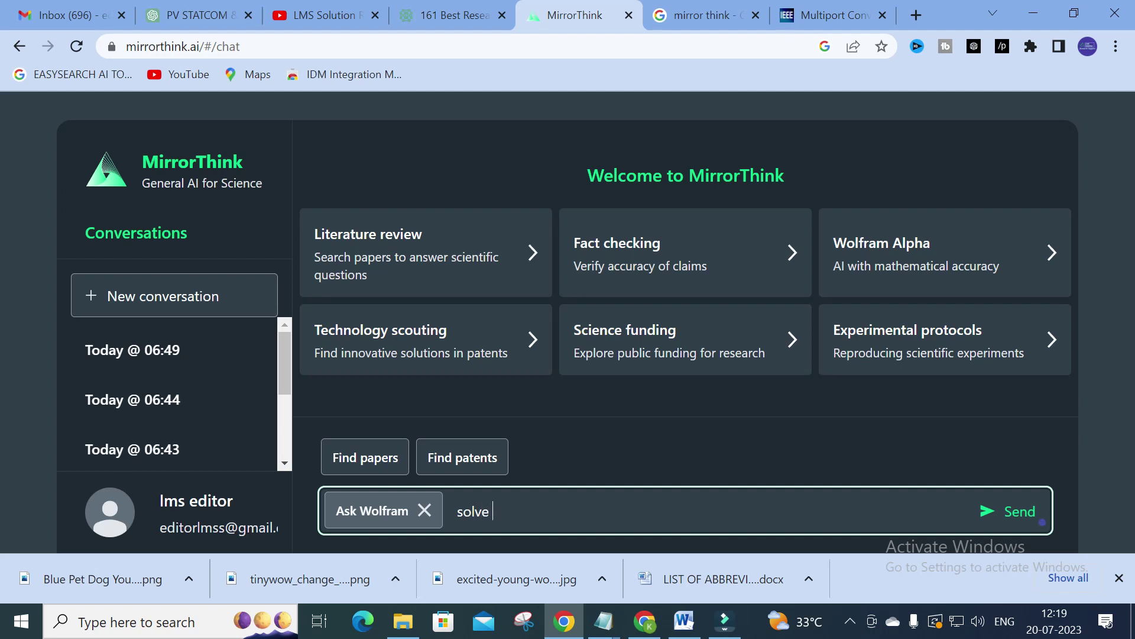
text(333345)
text(*7787899)
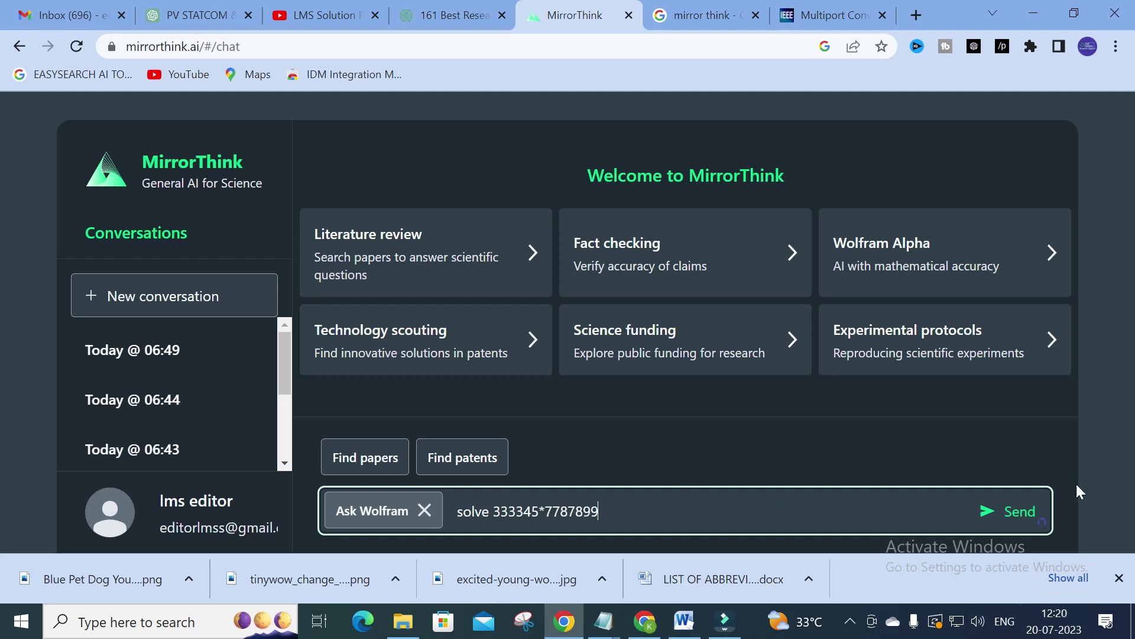
click(1015, 511)
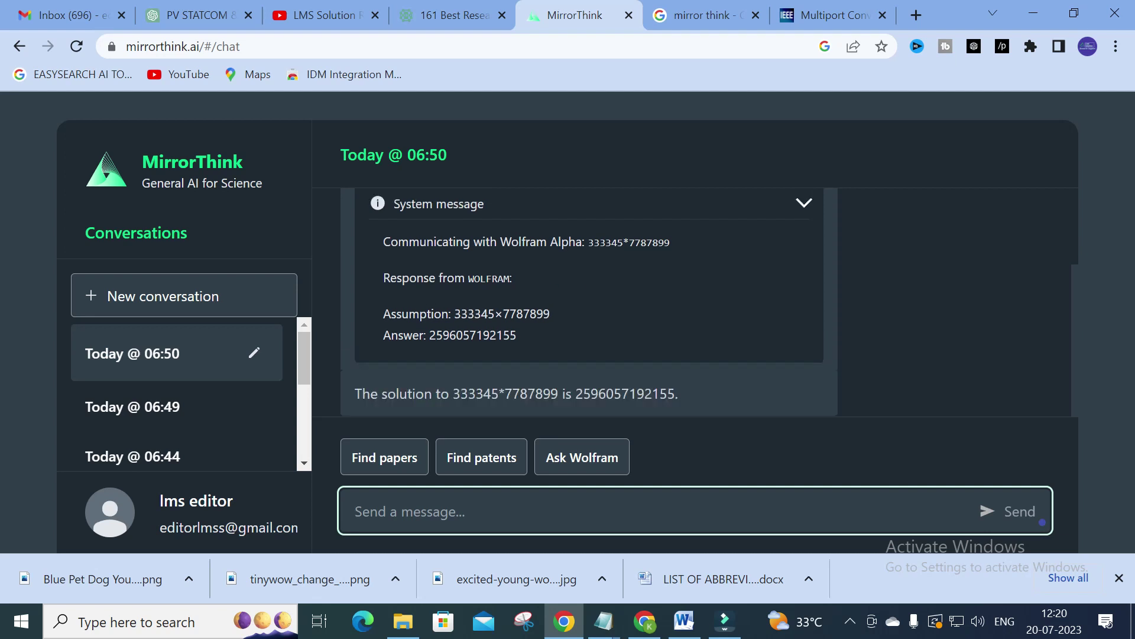
drag(430, 335, 520, 337)
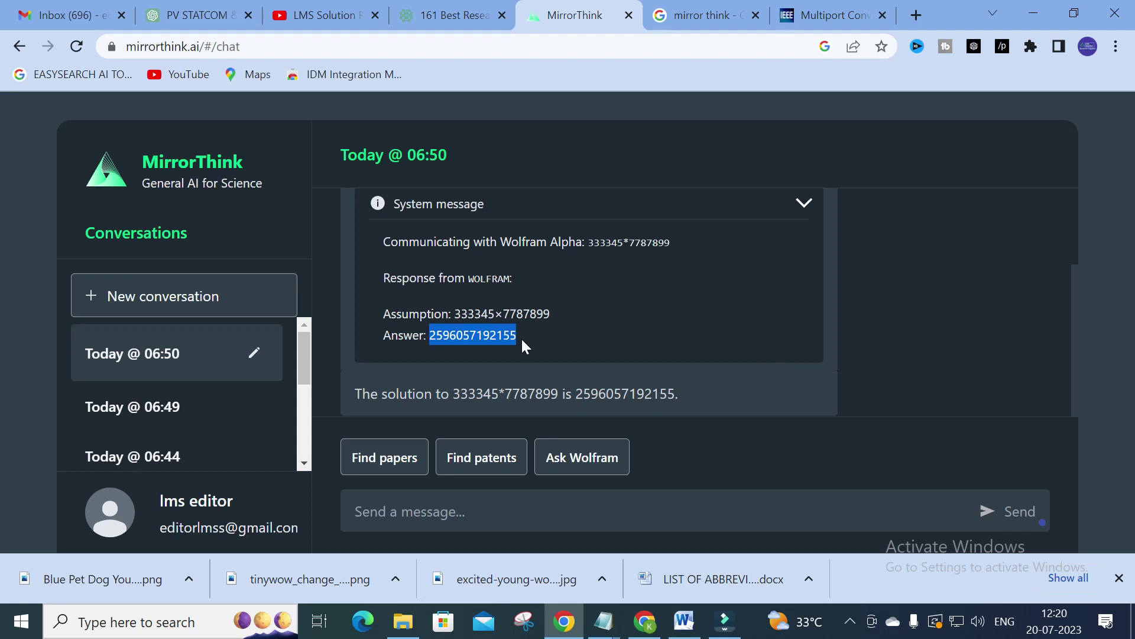
click(181, 312)
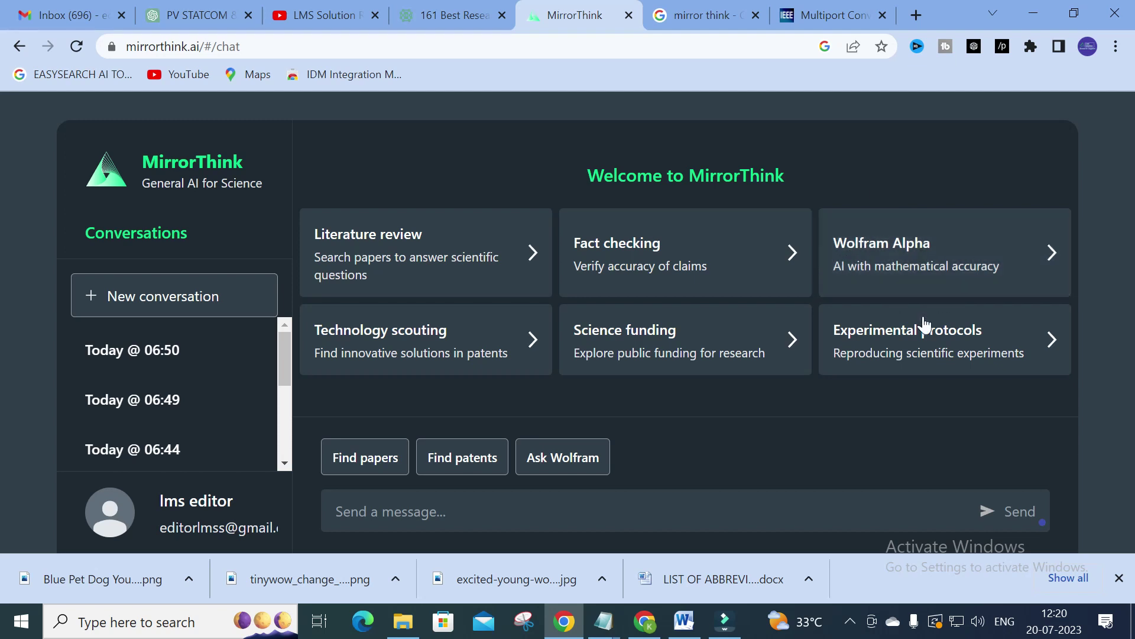
Run the Experimental protocols example prompt on avoiding photobleaching in 2-photon microscopy, skim its paper sources and start a new conversation.
click(913, 354)
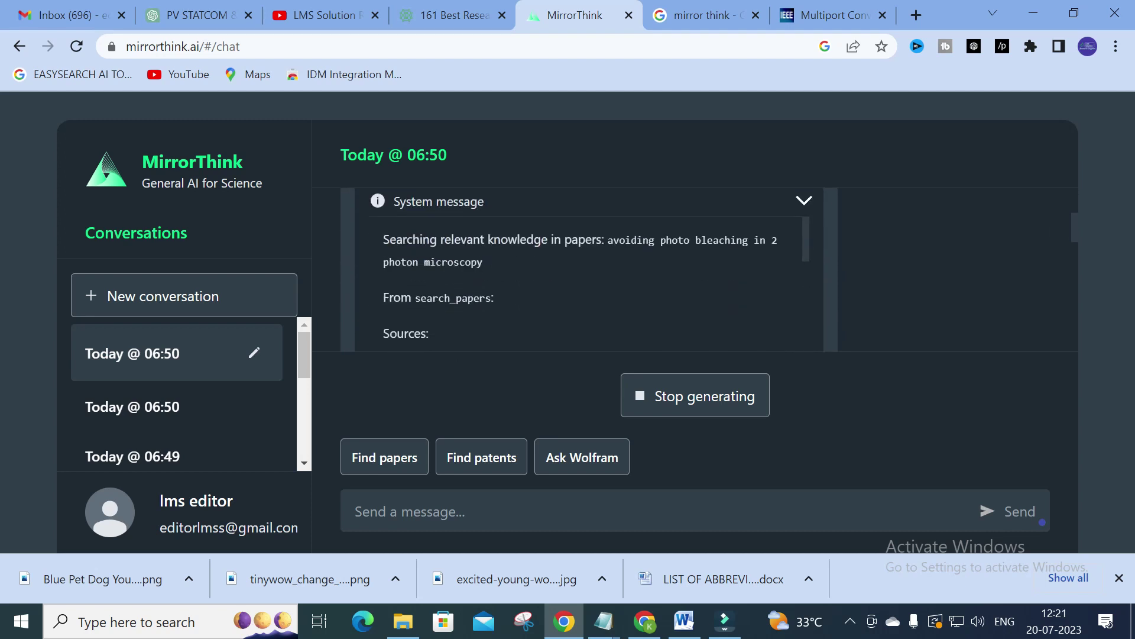
scroll(600, 247, down, 5)
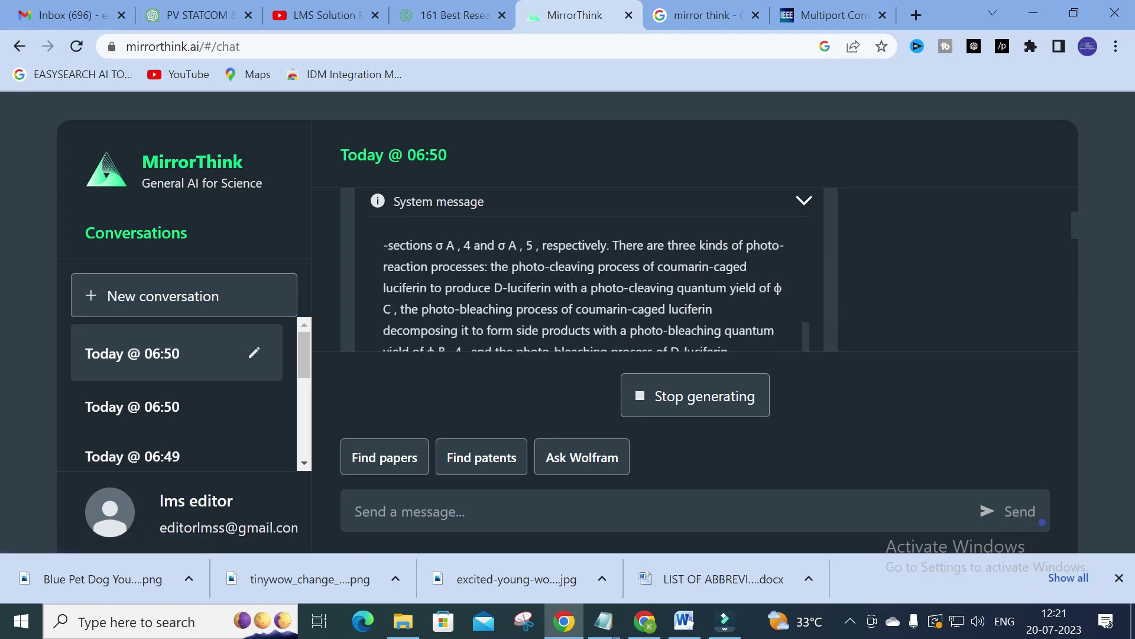
scroll(463, 308, up, 3)
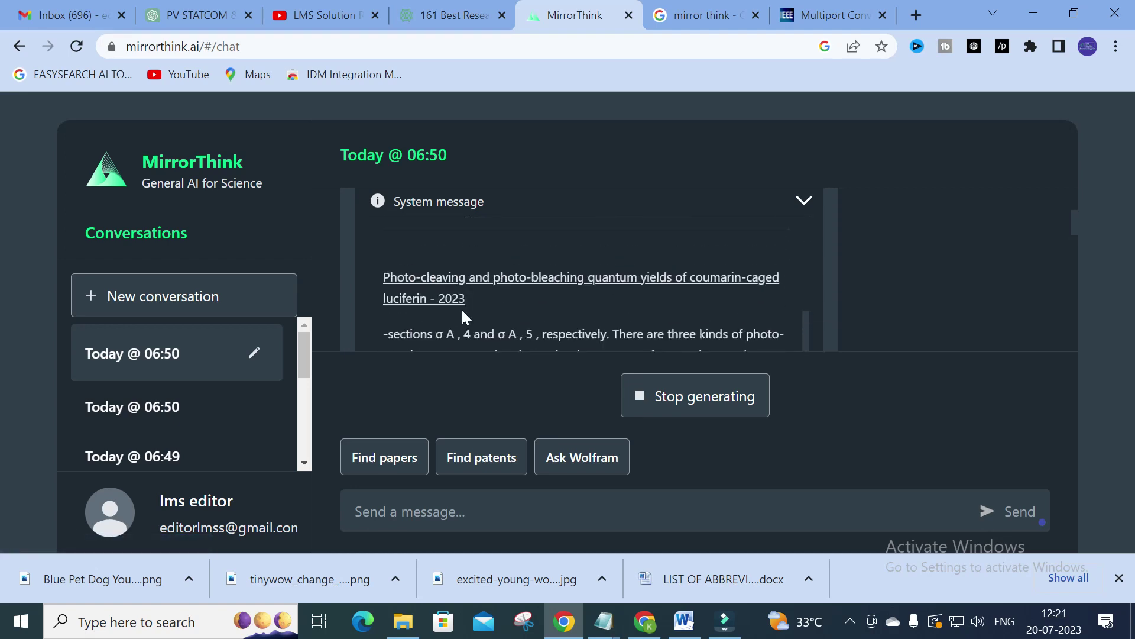
scroll(458, 310, down, 2)
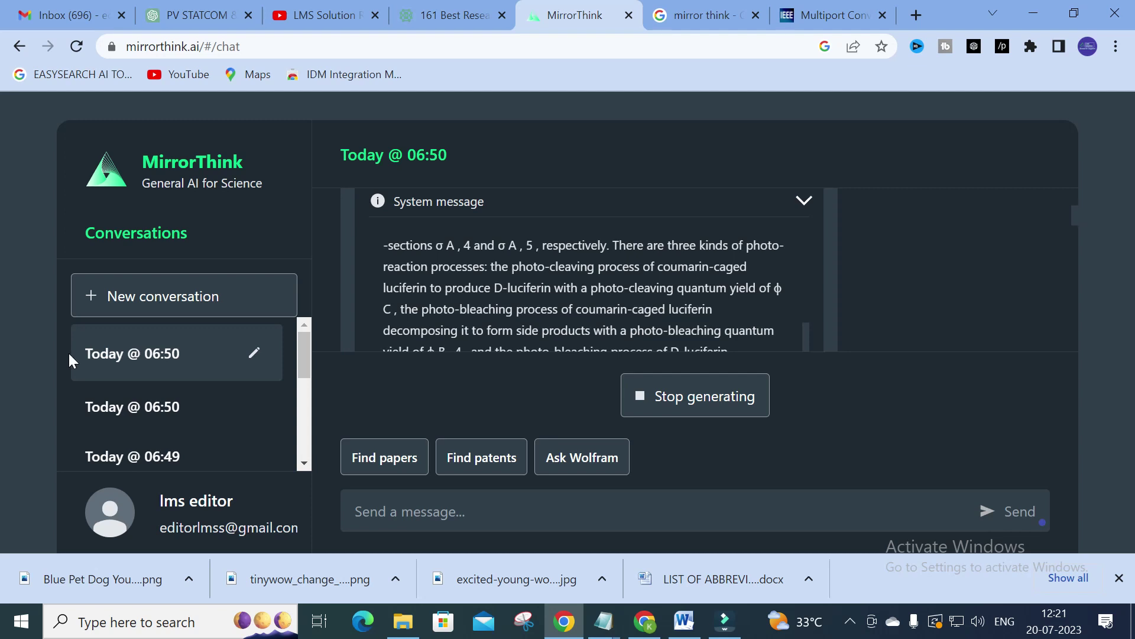
click(166, 309)
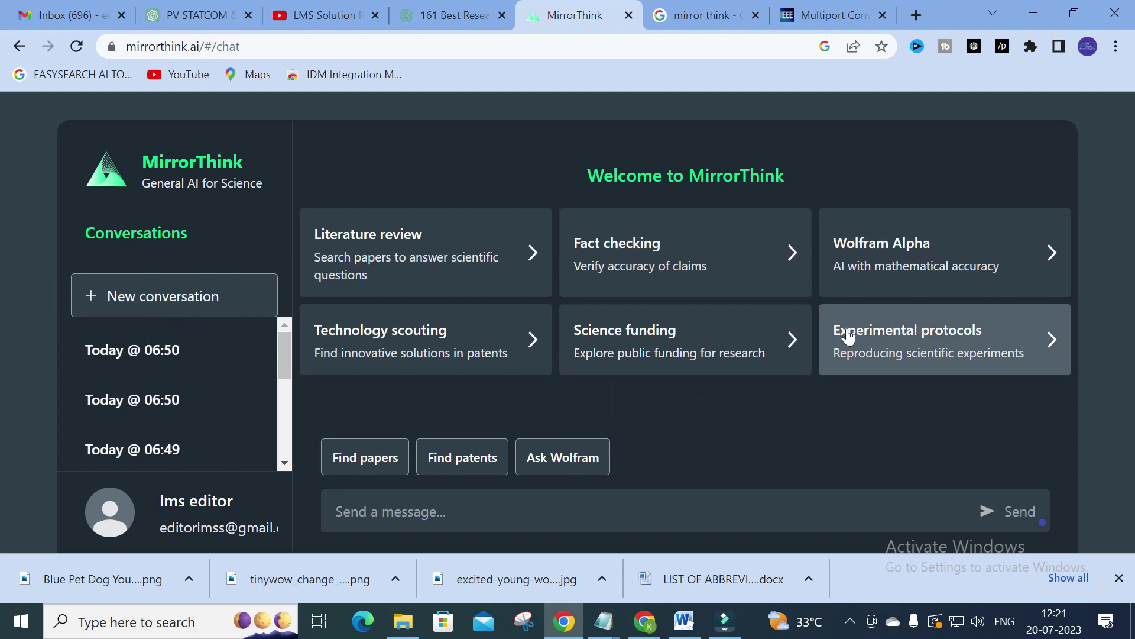
Run the Science funding example prompt on Neuron-Microglia Interactions in Mental Health Disorders, review the grant sources and start a new conversation.
click(647, 342)
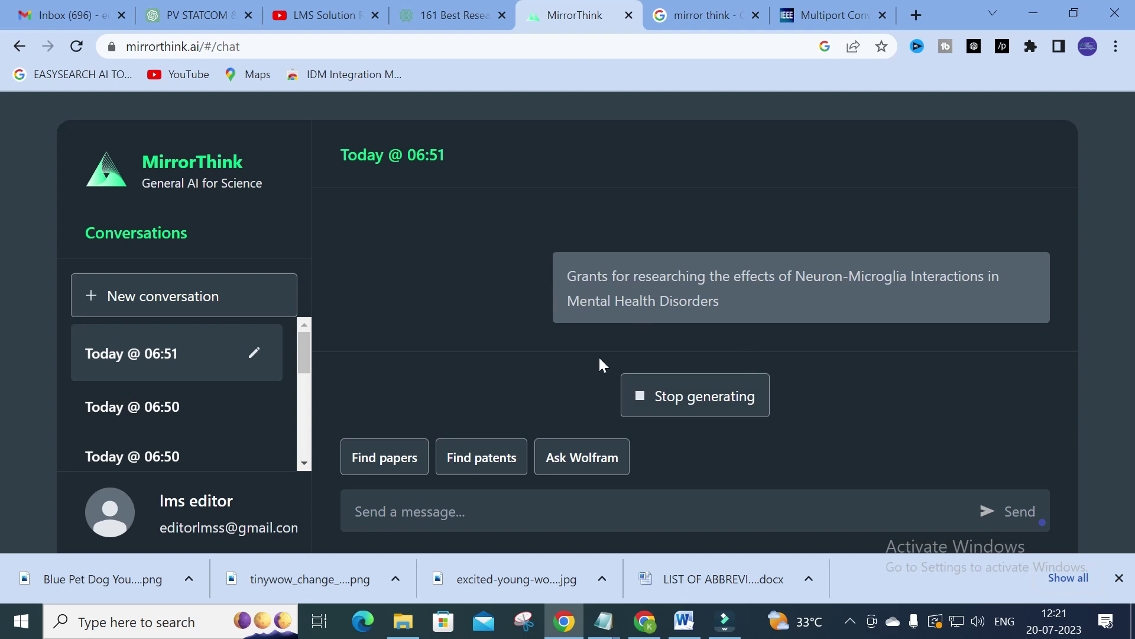
scroll(712, 284, up, 5)
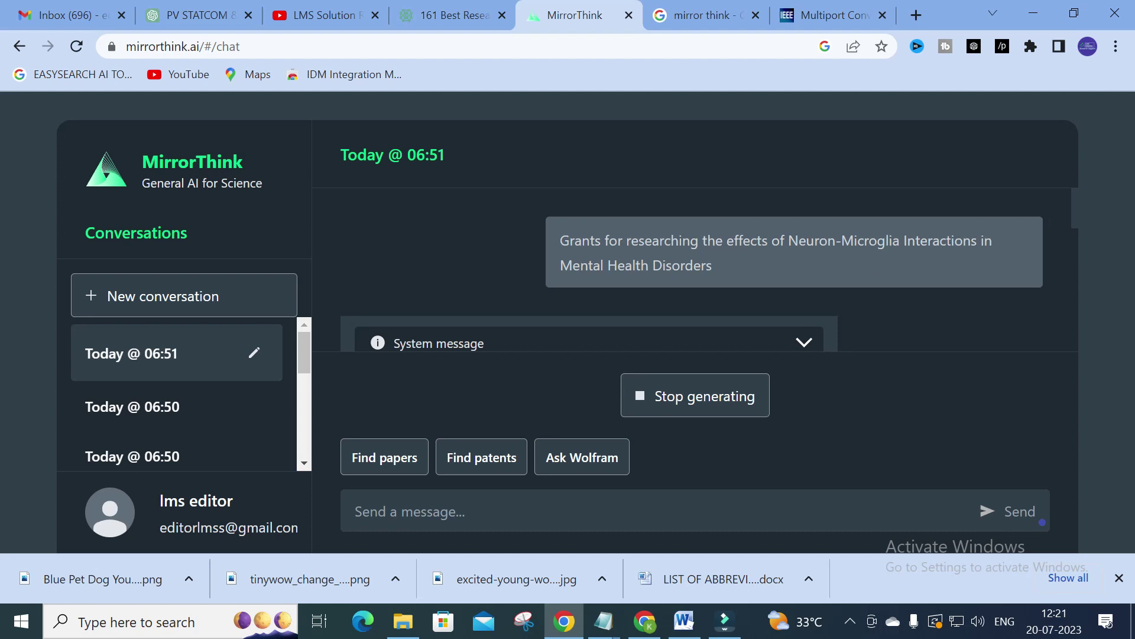
scroll(596, 278, down, 3)
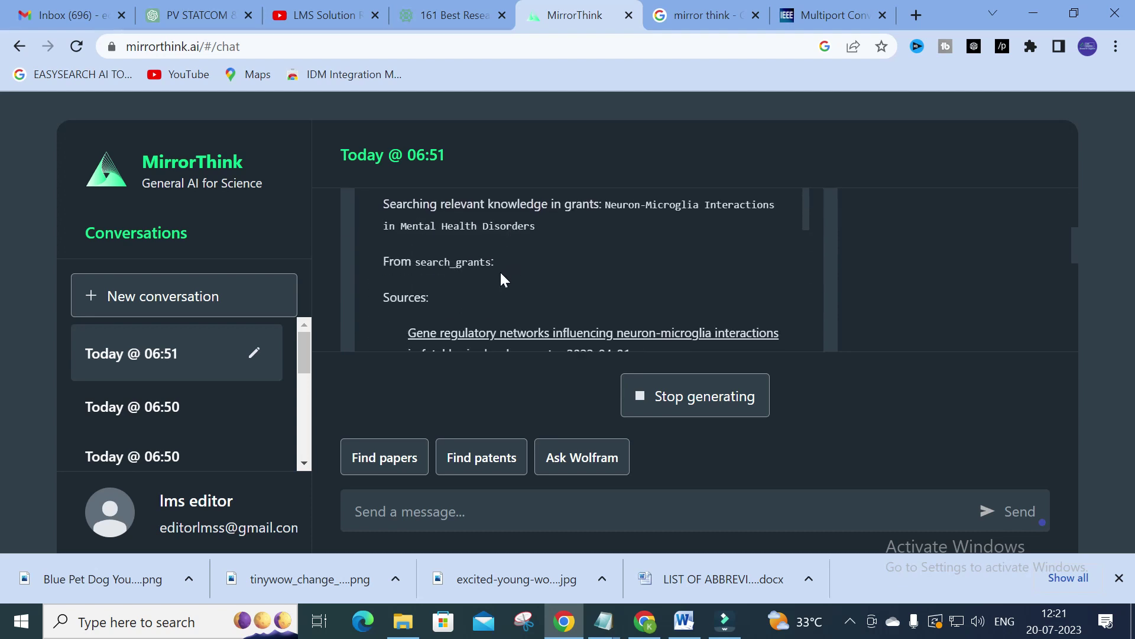
scroll(467, 272, down, 2)
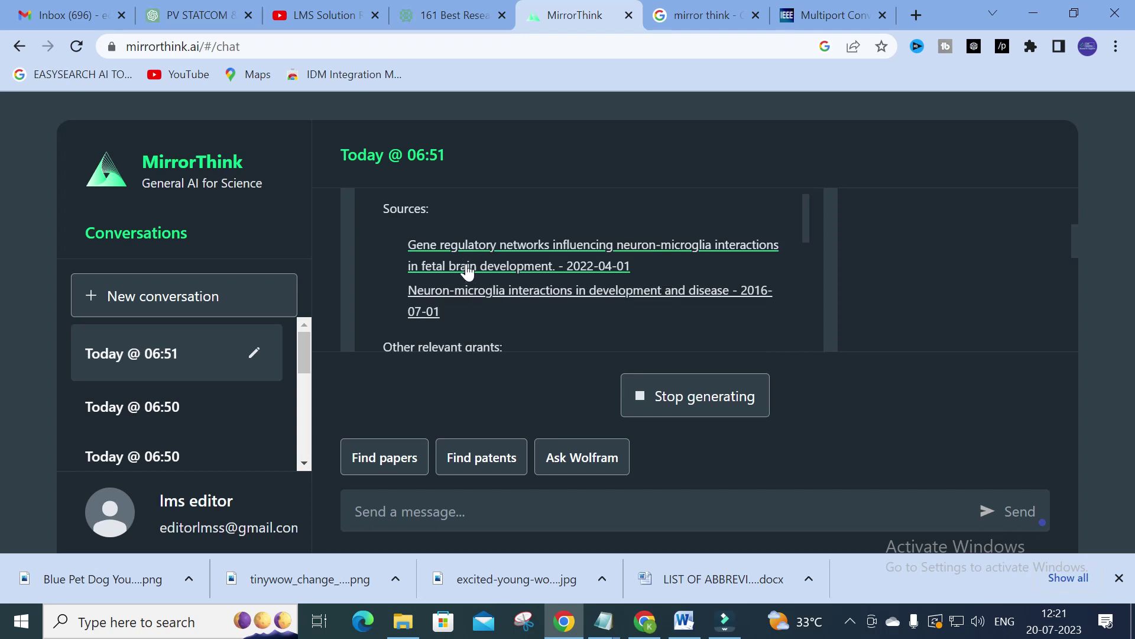
scroll(862, 299, up, 5)
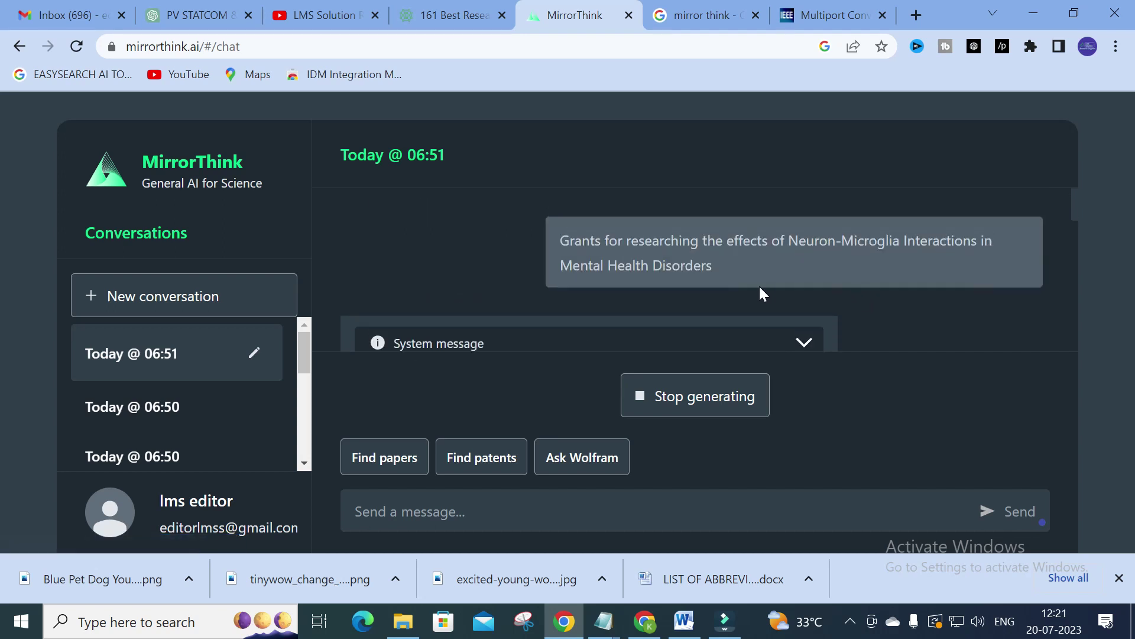
scroll(411, 218, down, 5)
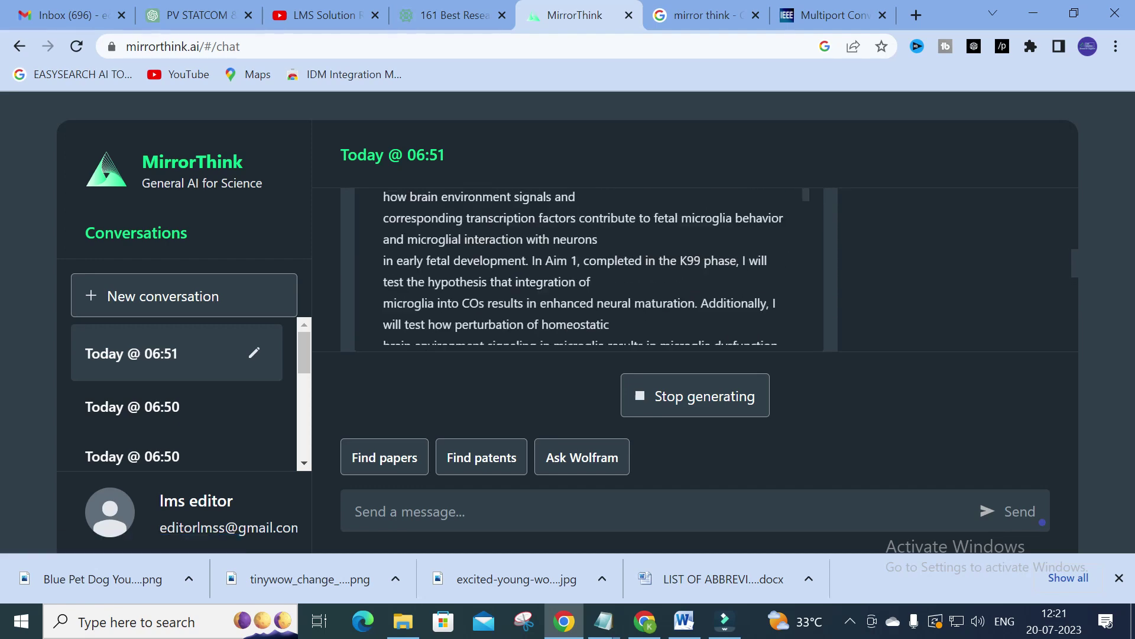
scroll(552, 274, up, 10)
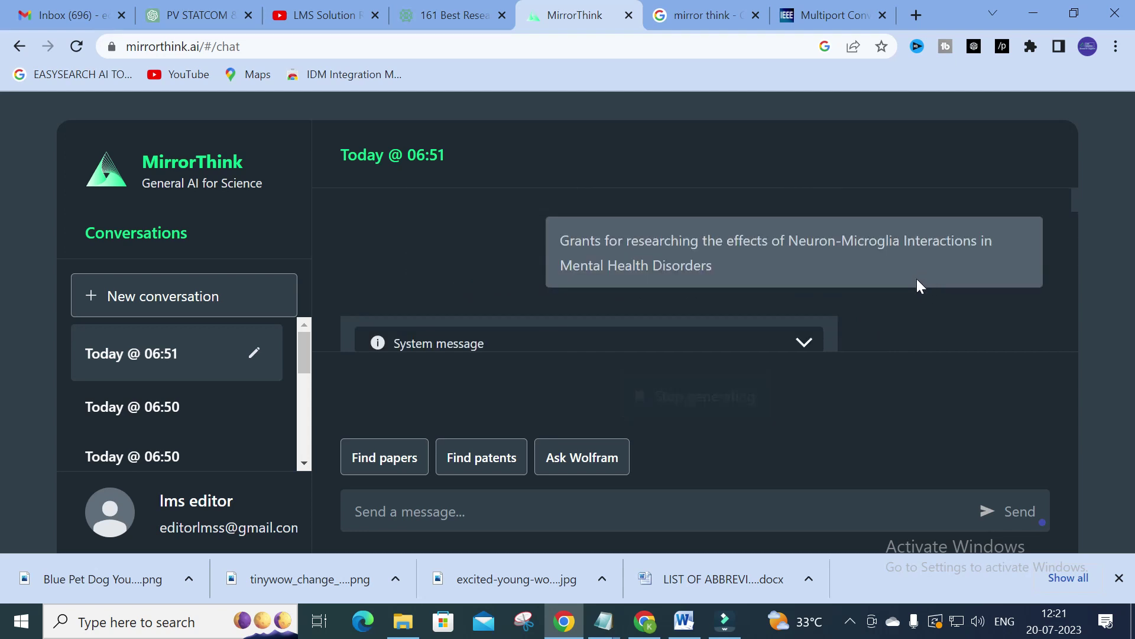
click(177, 288)
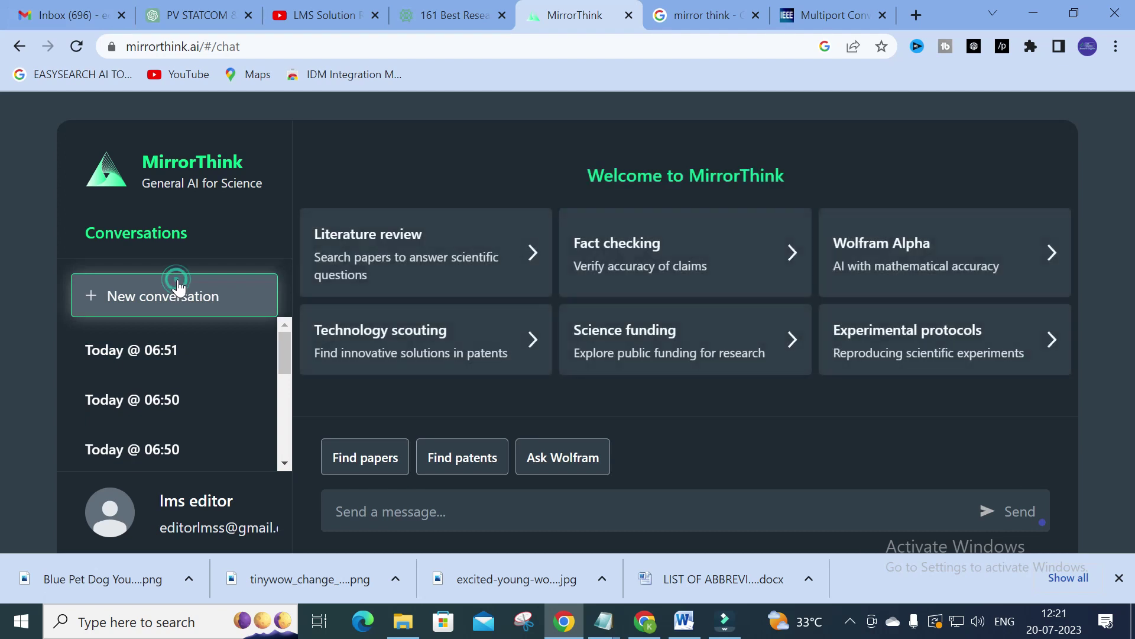
Run the Fact checking example prompt on microwaves and cancer, highlight the answer's concluding paragraph below the collapsed system message and start a new conversation.
click(609, 258)
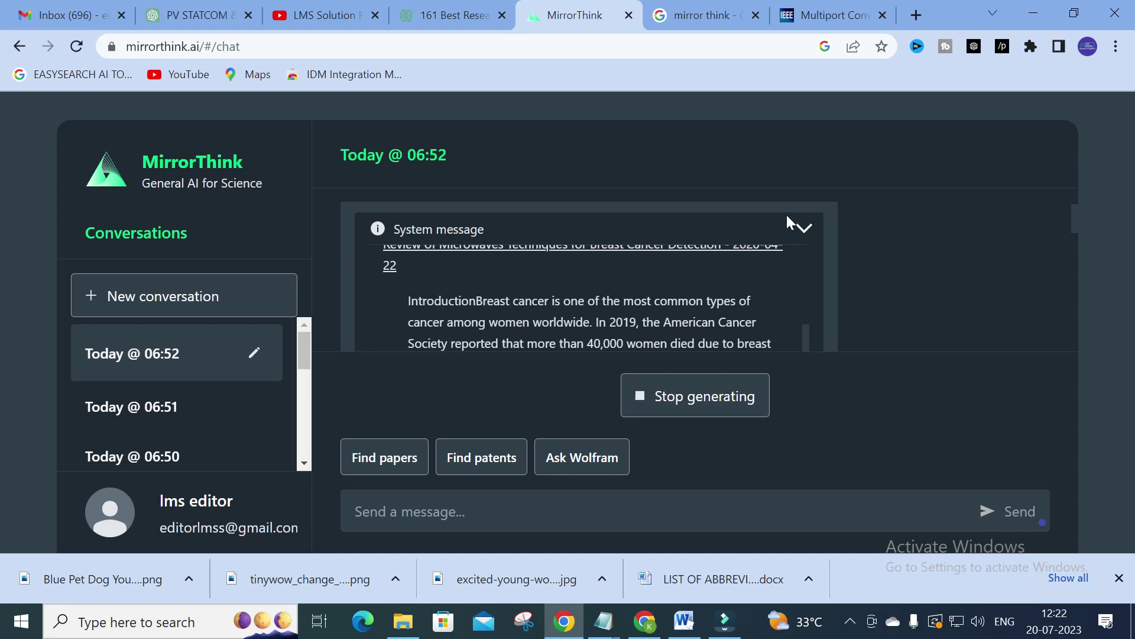
click(802, 226)
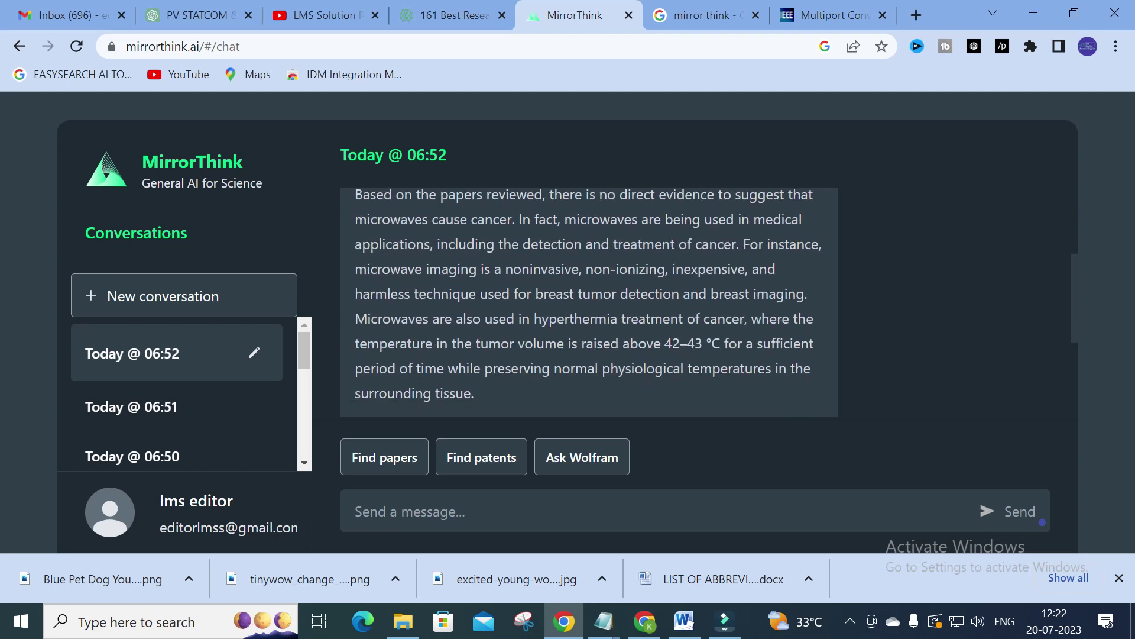
scroll(556, 262, up, 2)
scroll(587, 288, down, 2)
drag(442, 269, 358, 197)
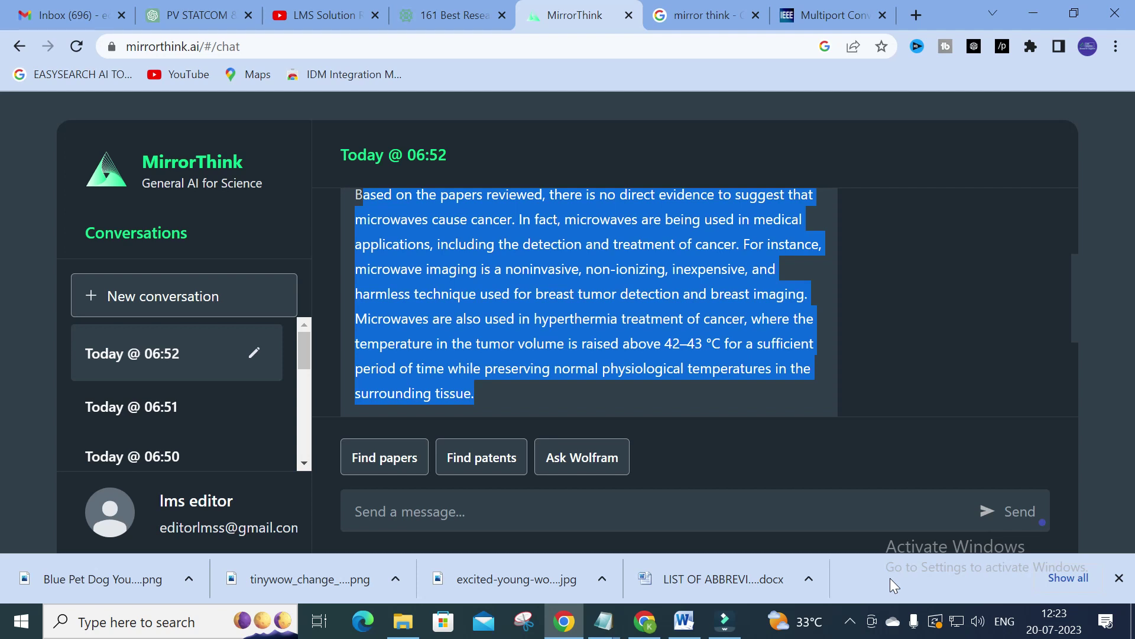
click(152, 312)
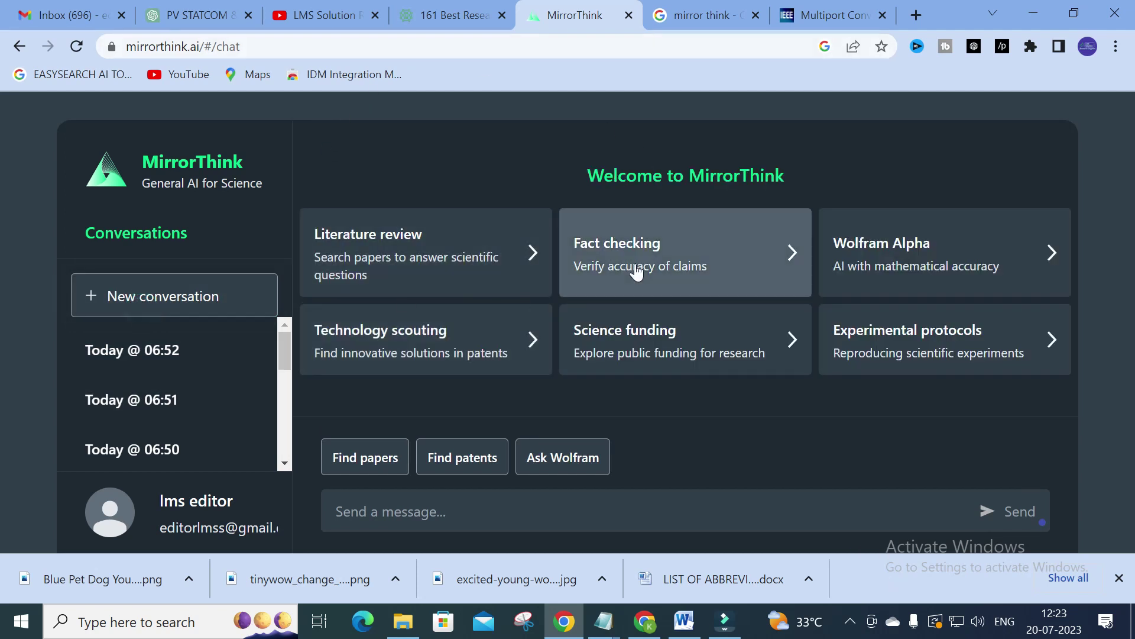